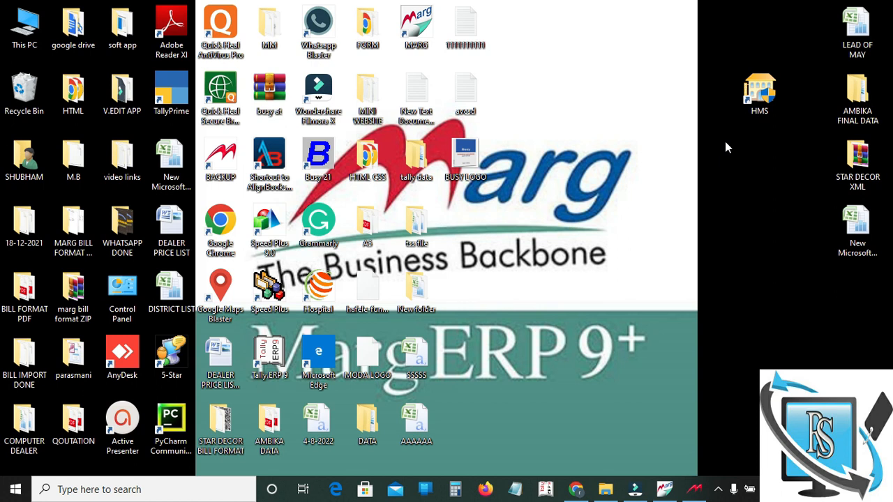
Step: Bring up Marg ERP 9+ and open the ITEMS list with Ctrl+I (BAG PATTI, BAZZER, FOOTREST)
{"action": "left_click", "coordinate": [660, 482]}
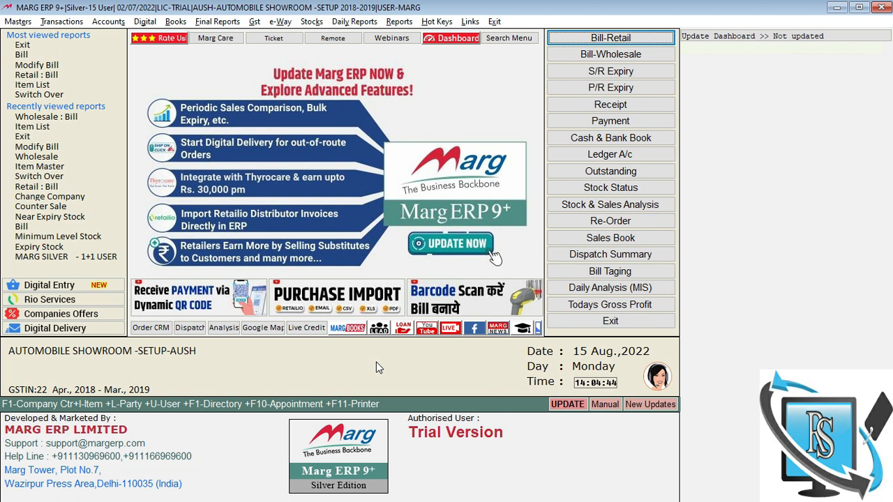
{"action": "key", "text": "ctrl+i"}
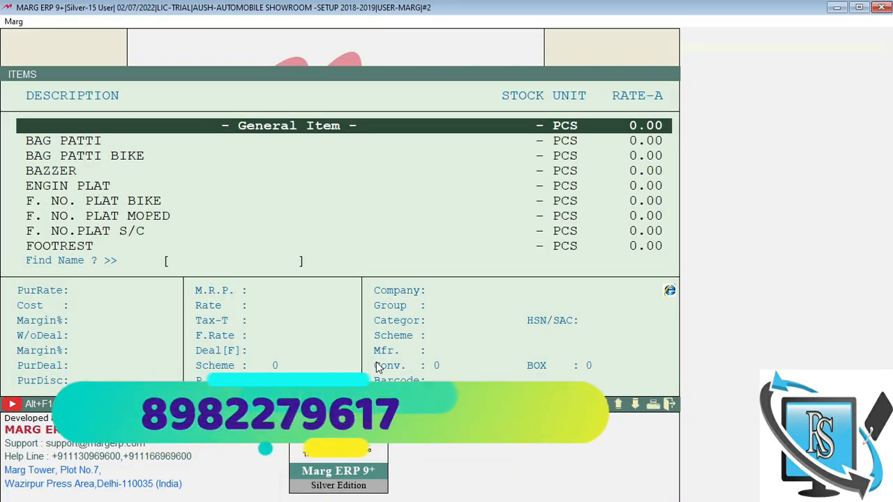
Step: Start a new product named NUT with rack R1 and a blank product group and category
{"action": "key", "text": "alt+c"}
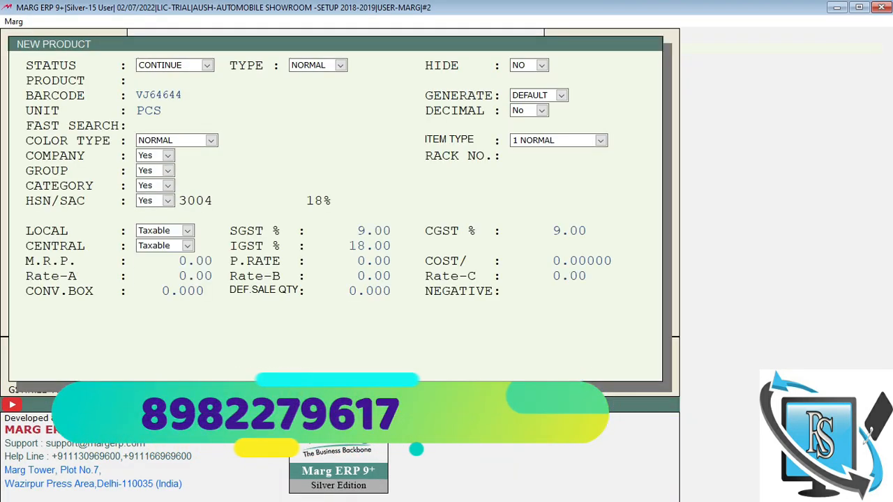
{"action": "type", "text": "NUT"}
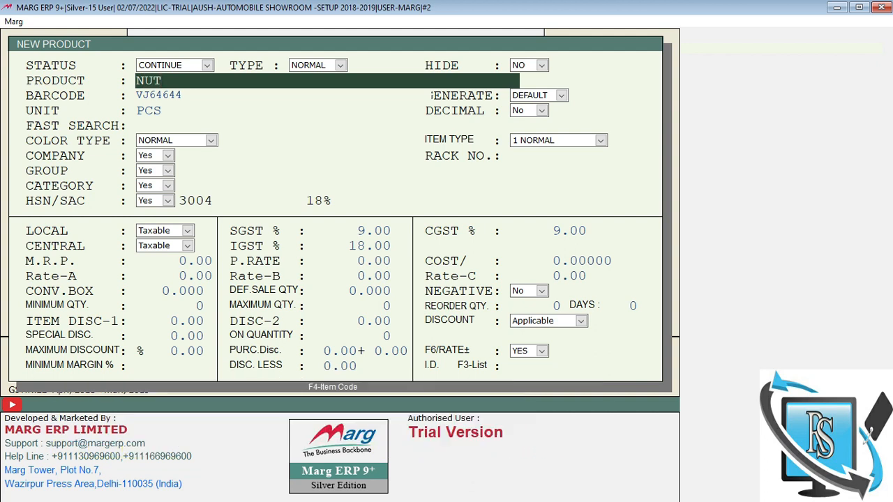
{"action": "key", "text": "Return"}
{"action": "key", "text": "Return"}
{"action": "key", "text": "Return"}
{"action": "key", "text": "Return"}
{"action": "key", "text": "Return"}
{"action": "key", "text": "Return"}
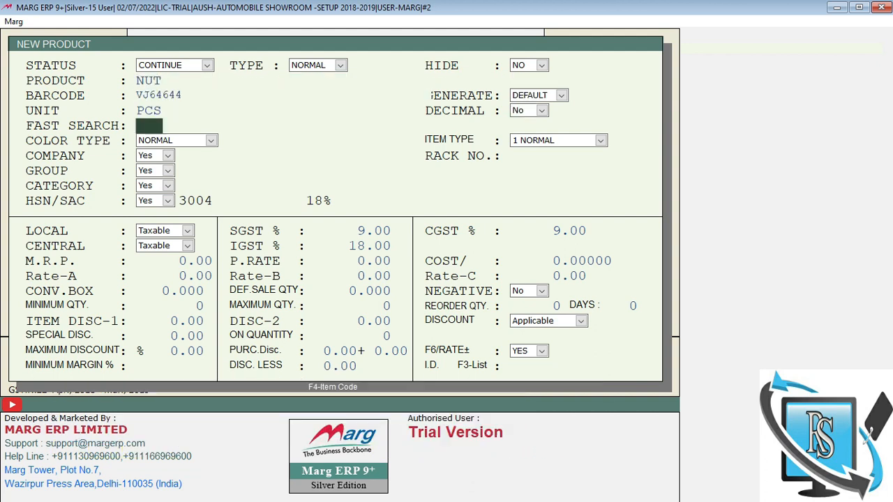
{"action": "key", "text": "Return"}
{"action": "key", "text": "Return"}
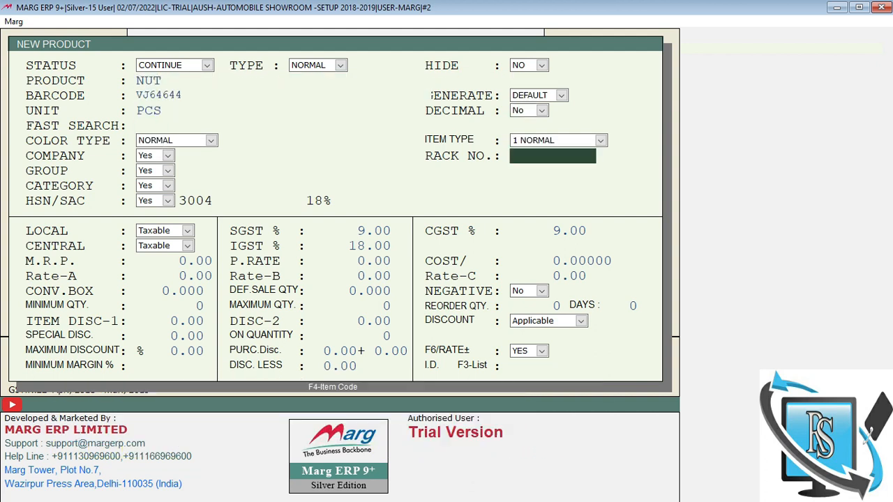
{"action": "type", "text": "R1"}
{"action": "key", "text": "Return"}
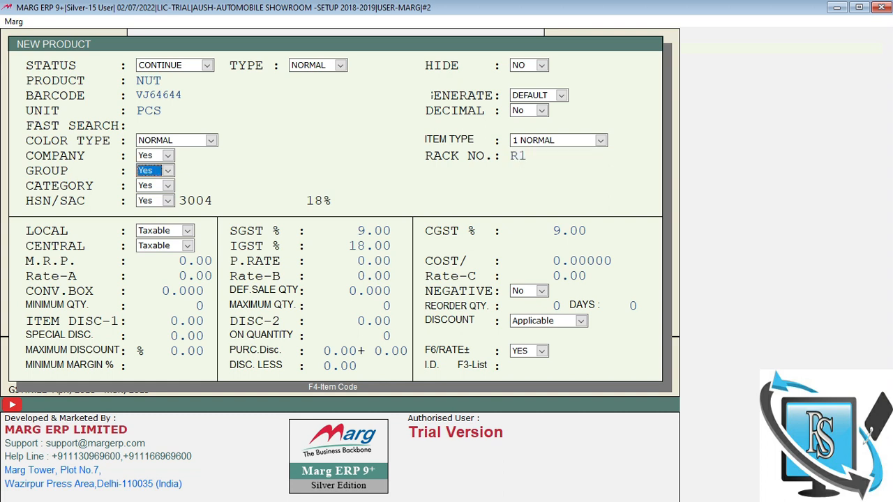
{"action": "key", "text": "Return"}
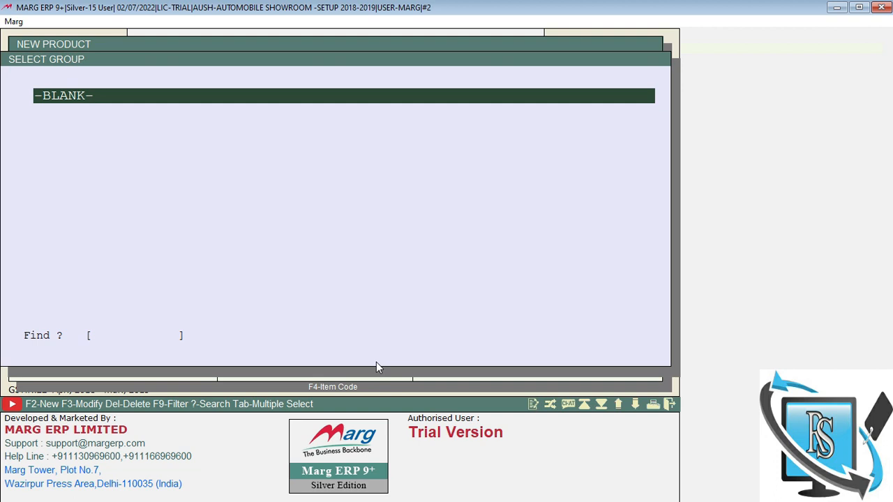
{"action": "key", "text": "Return"}
{"action": "key", "text": "Return"}
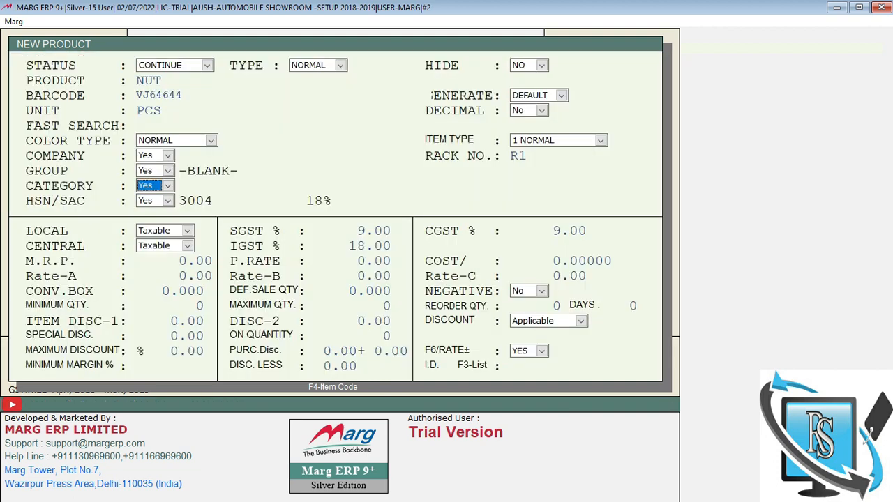
{"action": "key", "text": "Return"}
{"action": "key", "text": "Return"}
{"action": "key", "text": "Return"}
Step: Give NUT HSN 3004 at 18% GST, MRP 12 and box conversion 10, then save it
{"action": "key", "text": "Return"}
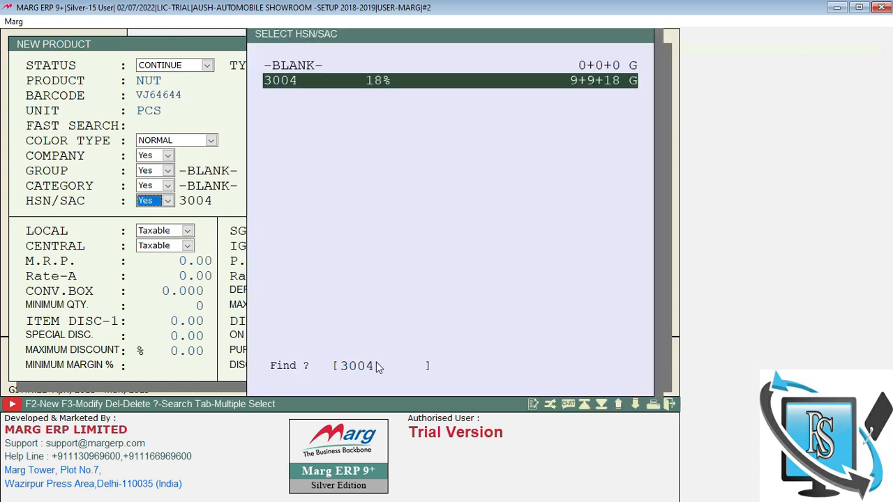
{"action": "key", "text": "Return"}
{"action": "key", "text": "Return"}
{"action": "key", "text": "Return"}
{"action": "key", "text": "Return"}
{"action": "key", "text": "Return"}
{"action": "key", "text": "Return"}
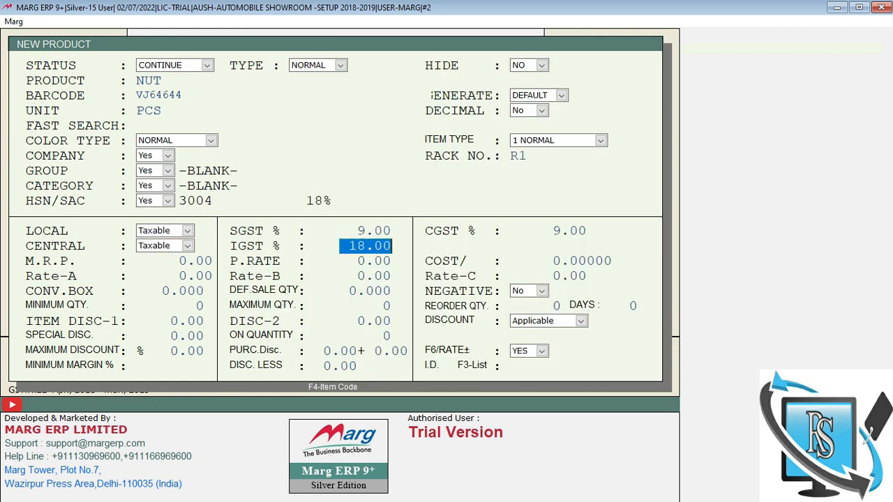
{"action": "key", "text": "Return"}
{"action": "type", "text": "12"}
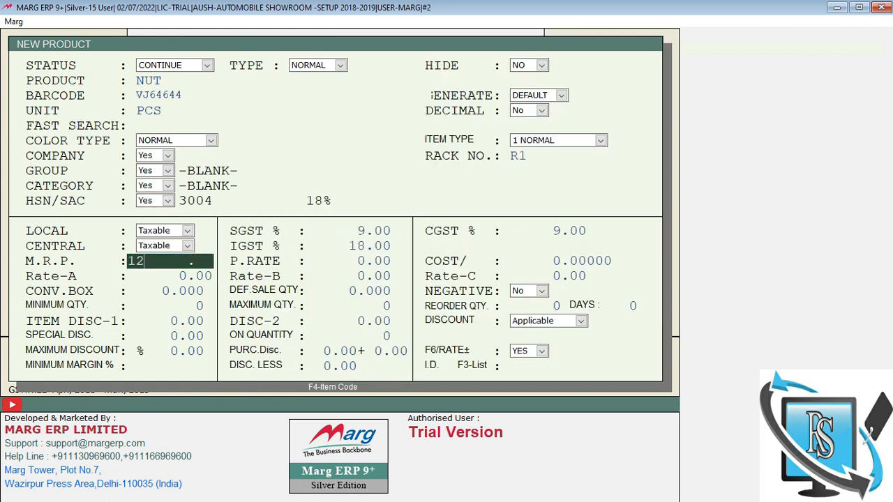
{"action": "key", "text": "Return"}
{"action": "key", "text": "Return"}
{"action": "key", "text": "Return"}
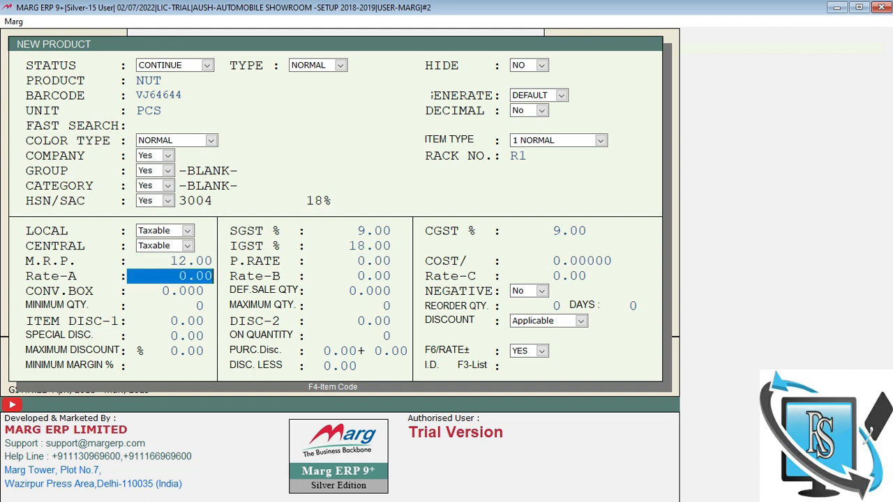
{"action": "key", "text": "Return"}
{"action": "key", "text": "Return"}
{"action": "key", "text": "Return"}
{"action": "type", "text": "1"}
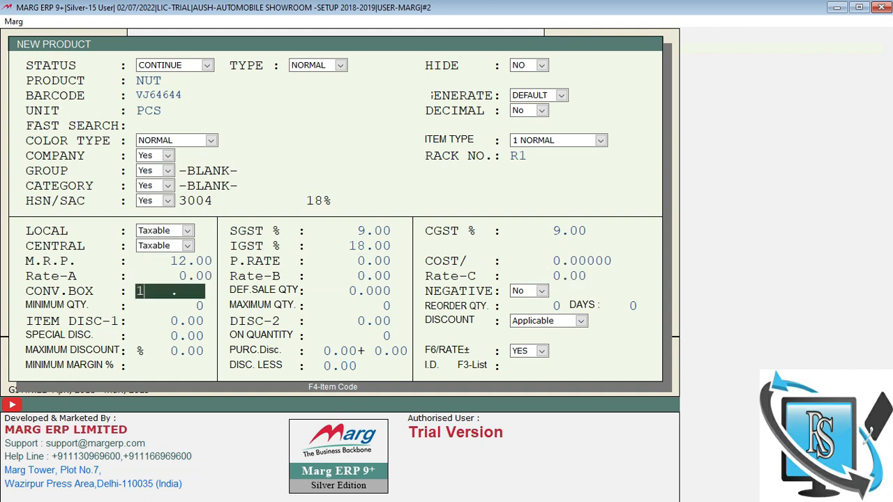
{"action": "type", "text": "0"}
{"action": "key", "text": "Return"}
{"action": "key", "text": "Escape"}
{"action": "key", "text": "Return"}
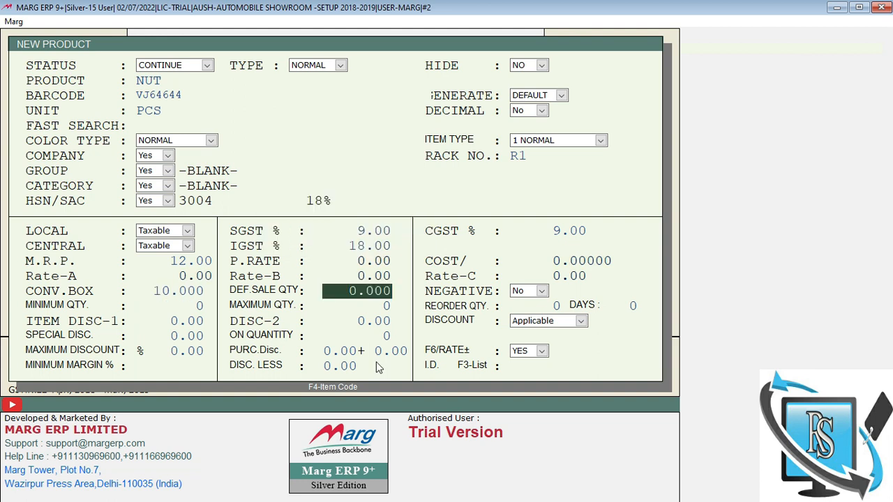
{"action": "key", "text": "Escape"}
{"action": "key", "text": "Escape"}
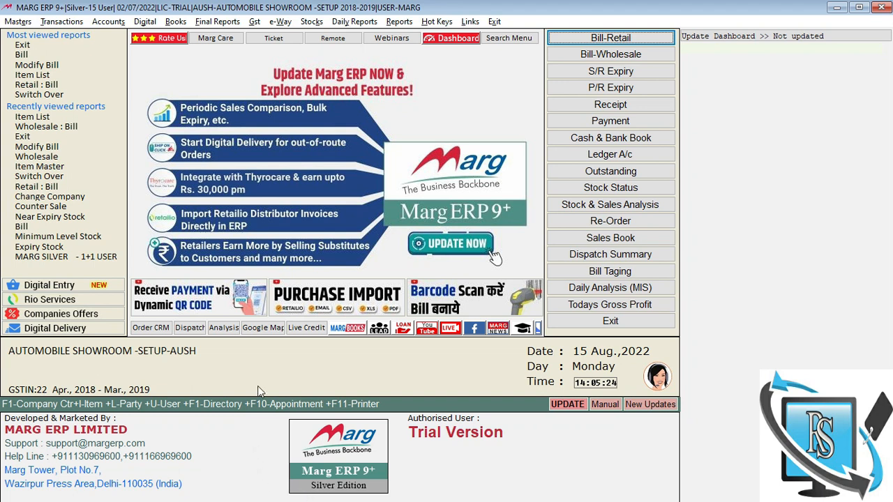
Step: Begin a purchase bill dated 31/03/2019 from the CASH ledger with party number 123
{"action": "key", "text": "alt+p"}
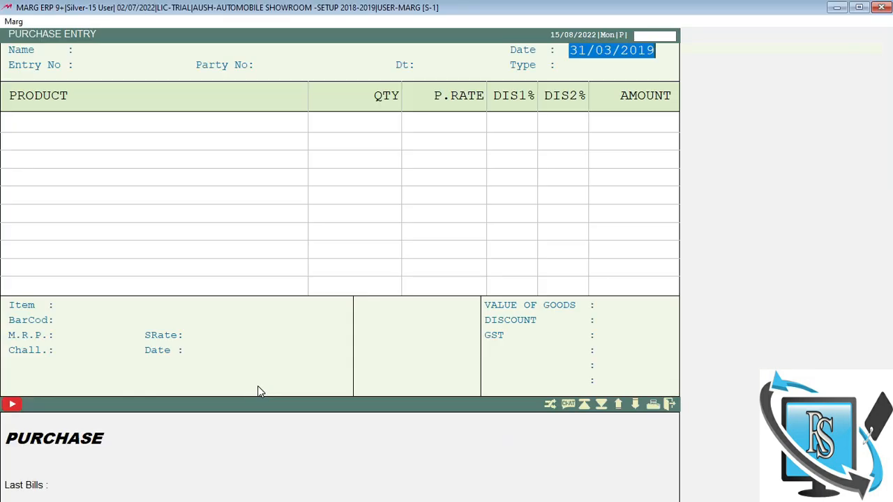
{"action": "key", "text": "Return"}
{"action": "key", "text": "Return"}
{"action": "key", "text": "Down"}
{"action": "key", "text": "Down"}
{"action": "key", "text": "Down"}
{"action": "key", "text": "Down"}
{"action": "key", "text": "Down"}
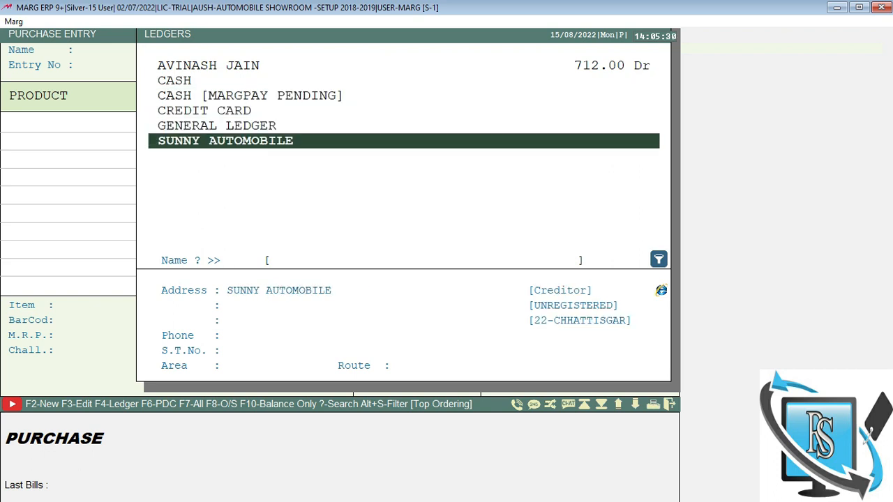
{"action": "key", "text": "Up"}
{"action": "key", "text": "Up"}
{"action": "key", "text": "Up"}
{"action": "key", "text": "Up"}
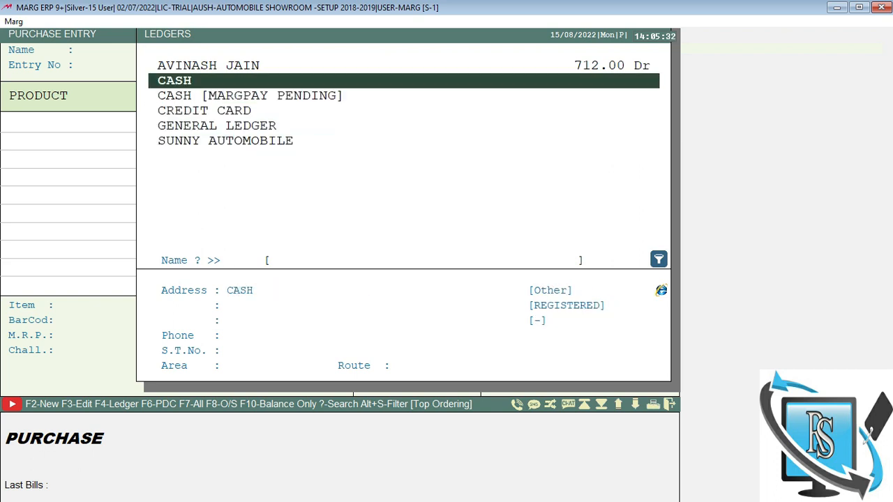
{"action": "key", "text": "Up"}
{"action": "key", "text": "Down"}
{"action": "key", "text": "Return"}
{"action": "key", "text": "Return"}
{"action": "key", "text": "Return"}
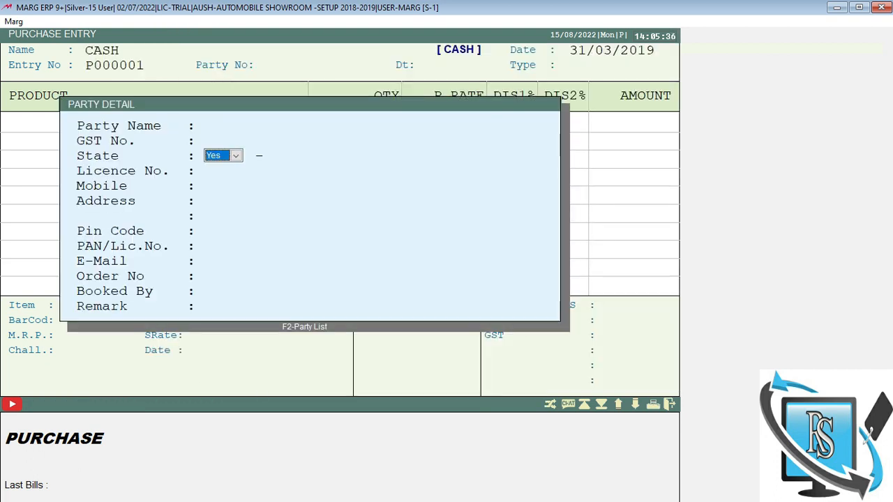
{"action": "key", "text": "Return"}
{"action": "key", "text": "Return"}
{"action": "key", "text": "Return"}
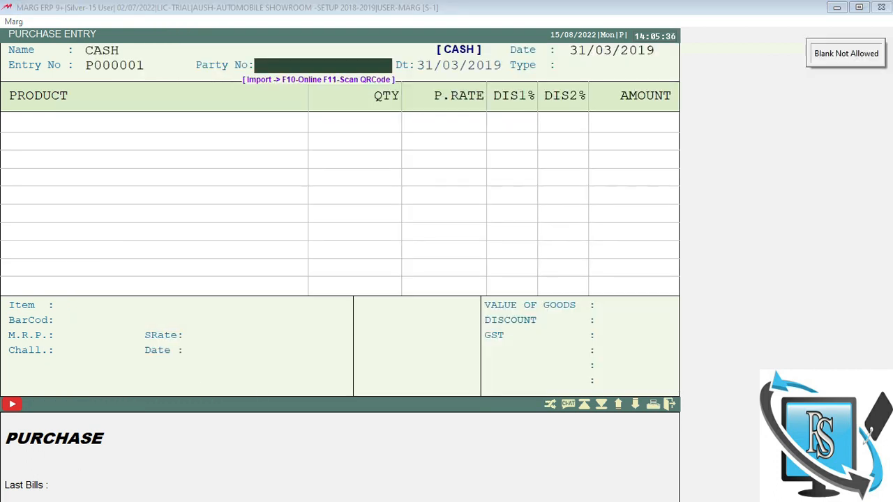
{"action": "type", "text": "123"}
{"action": "key", "text": "Return"}
{"action": "key", "text": "Return"}
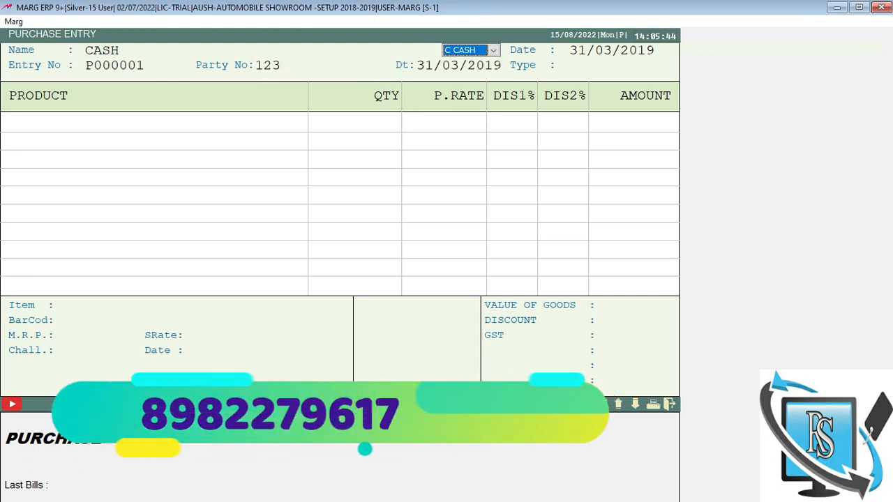
Step: Keep the bill as C CASH, dismiss the unregistered supplier warning, and set local tax to Yes
{"action": "key", "text": "r"}
{"action": "key", "text": "c"}
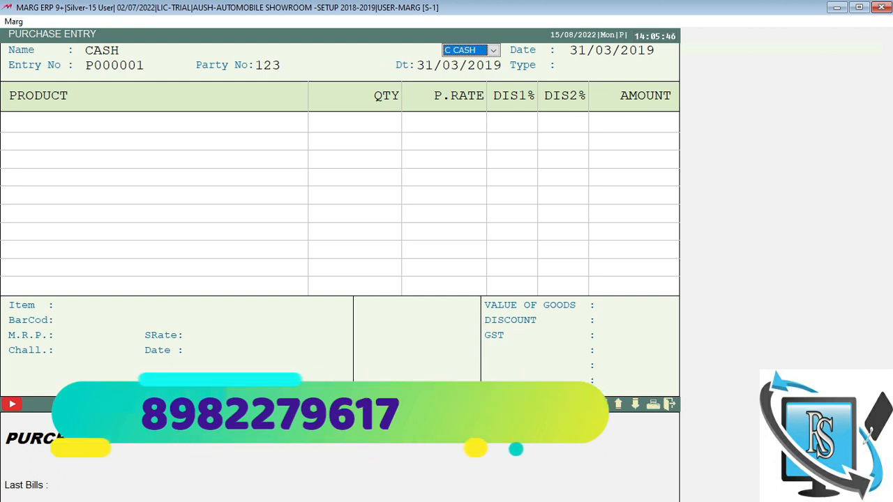
{"action": "key", "text": "Return"}
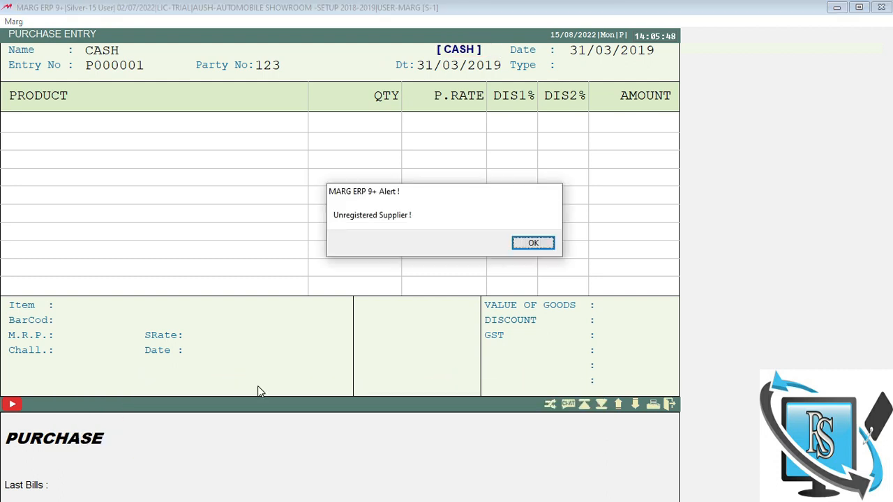
{"action": "key", "text": "Return"}
{"action": "key", "text": "y"}
{"action": "key", "text": "Return"}
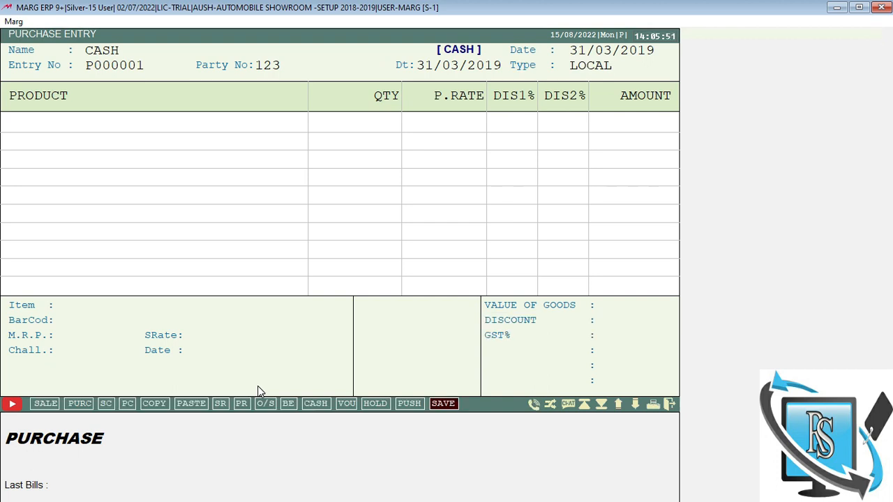
{"action": "key", "text": "Return"}
{"action": "key", "text": "Return"}
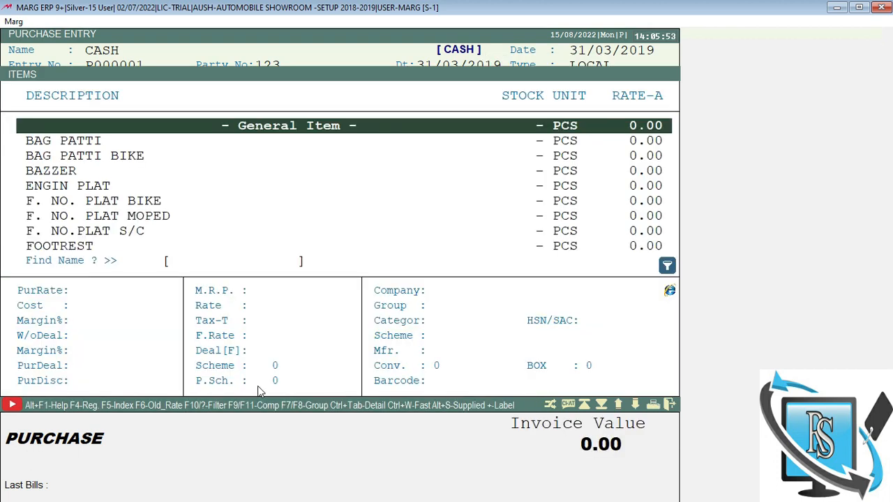
Step: Search the purchase item list for NUT, then clear the search back to the empty product row
{"action": "type", "text": "NUT"}
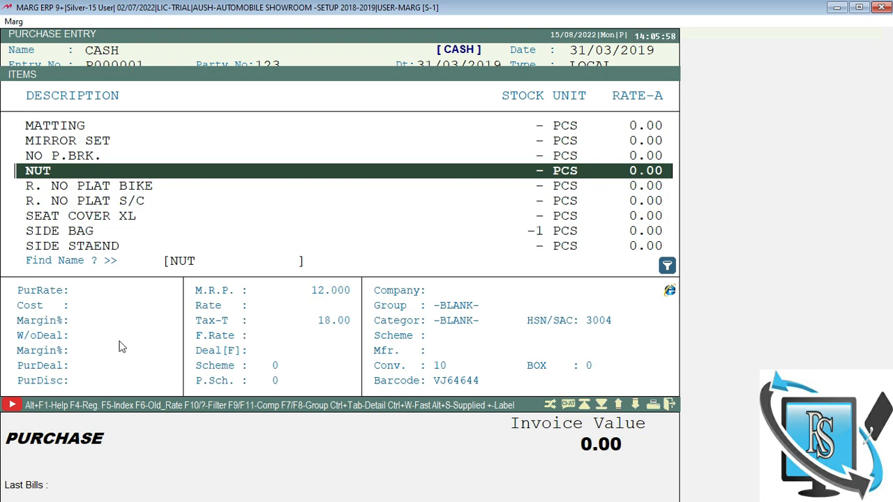
{"action": "left_click", "coordinate": [330, 297]}
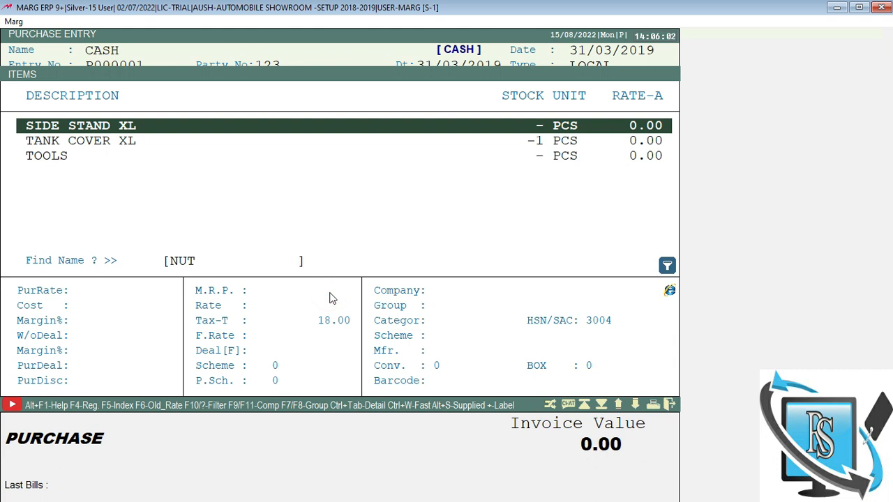
{"action": "key", "text": "u"}
{"action": "type", "text": "NU"}
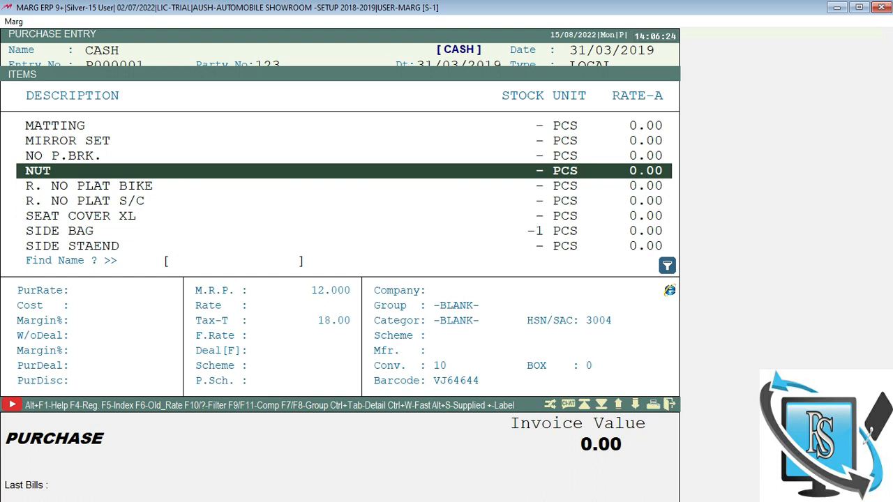
{"action": "type", "text": "T"}
{"action": "key", "text": "Escape"}
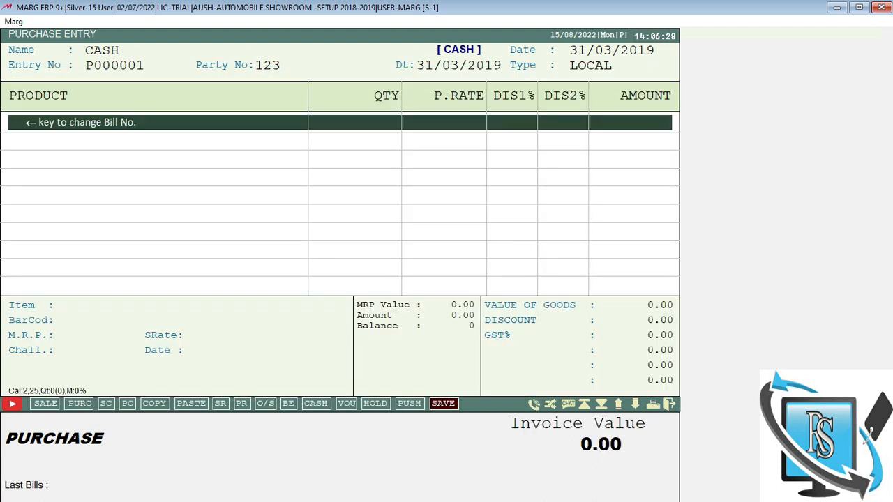
{"action": "key", "text": "Return"}
Step: Add 500 NUT at rate 5 with a 2% discount stored as a product special
{"action": "type", "text": "NUT"}
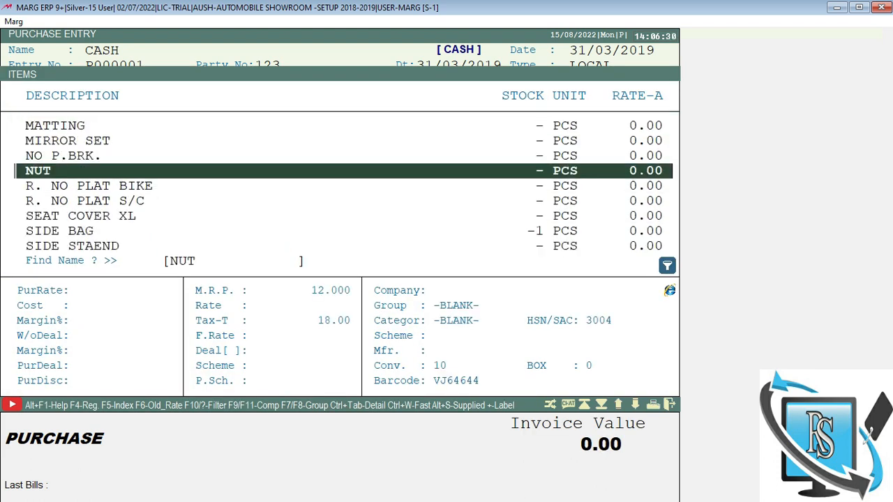
{"action": "key", "text": "Return"}
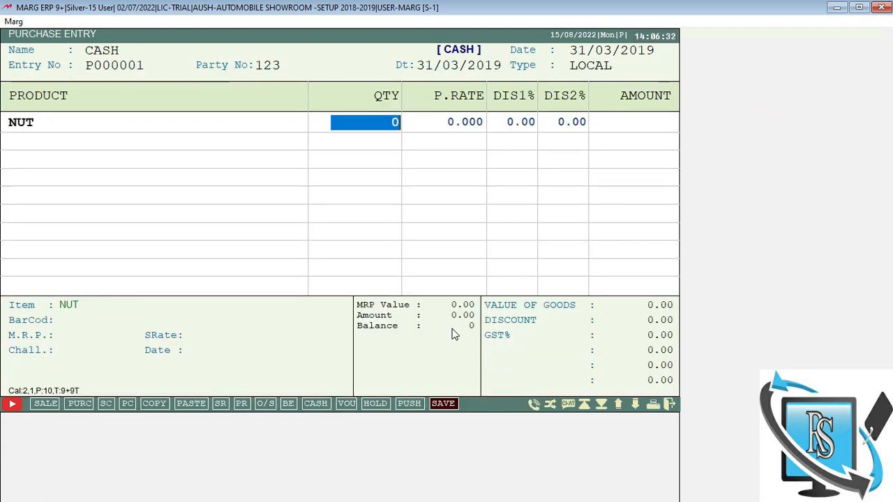
{"action": "type", "text": "500"}
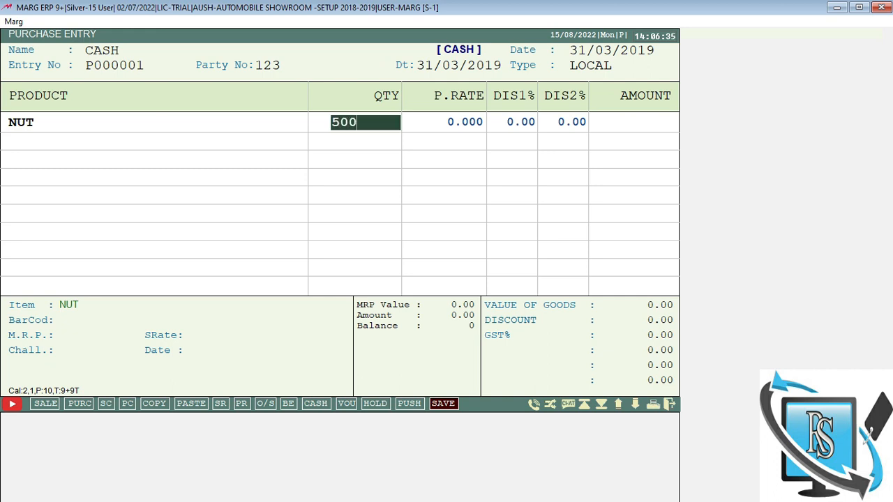
{"action": "key", "text": "Return"}
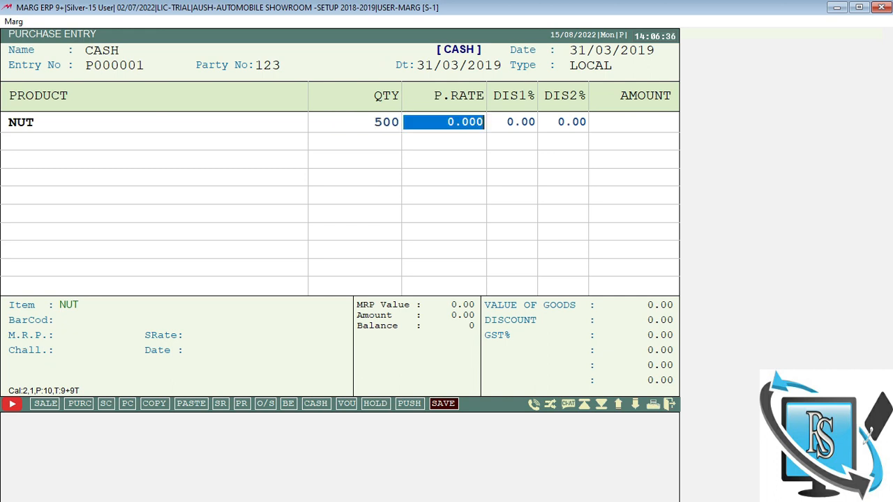
{"action": "type", "text": "5"}
{"action": "key", "text": "Return"}
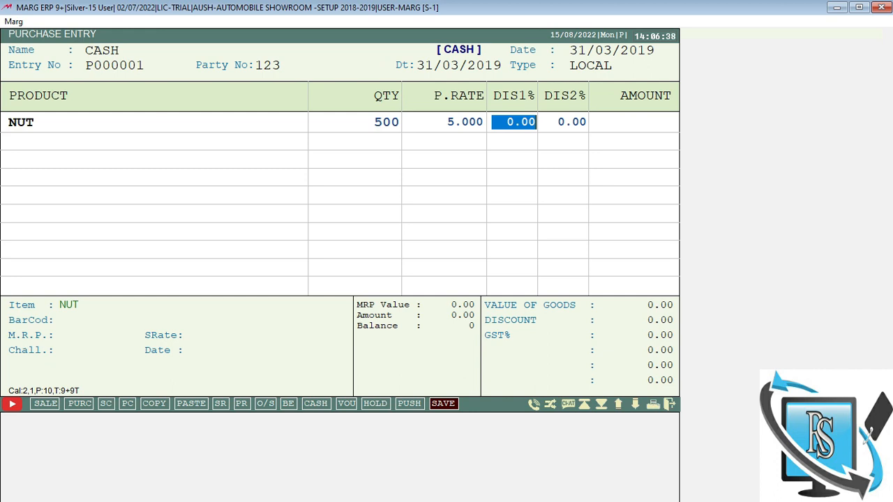
{"action": "type", "text": "2"}
{"action": "key", "text": "Return"}
{"action": "key", "text": "Return"}
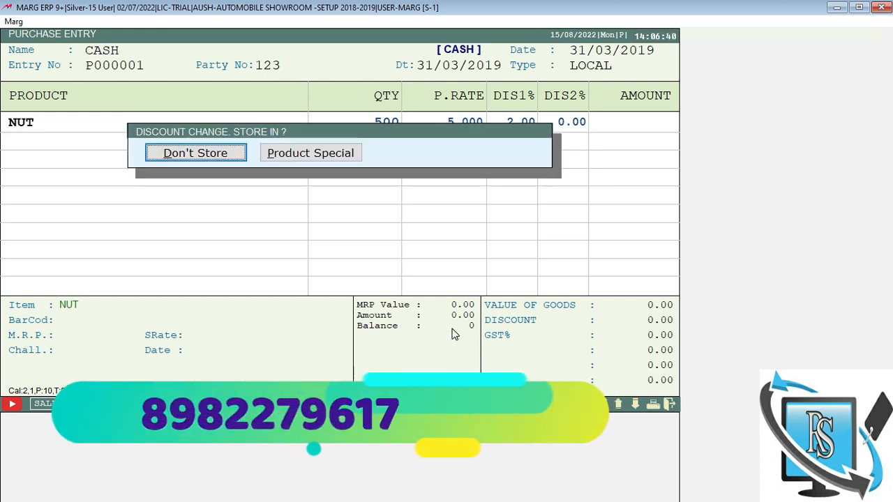
{"action": "key", "text": "Right"}
{"action": "key", "text": "Return"}
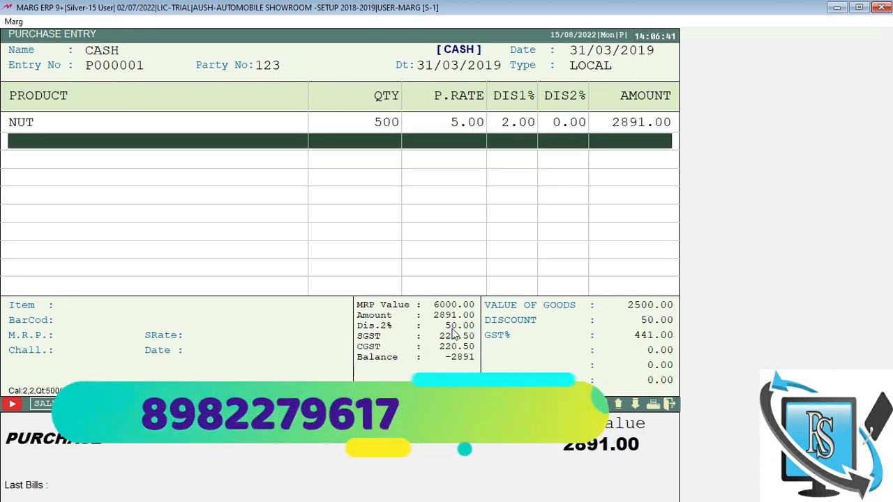
Step: Finish the items, allow quantity-based rate changes, and save the 2891.00 purchase bill
{"action": "key", "text": "ctrl+w"}
{"action": "key", "text": "Left"}
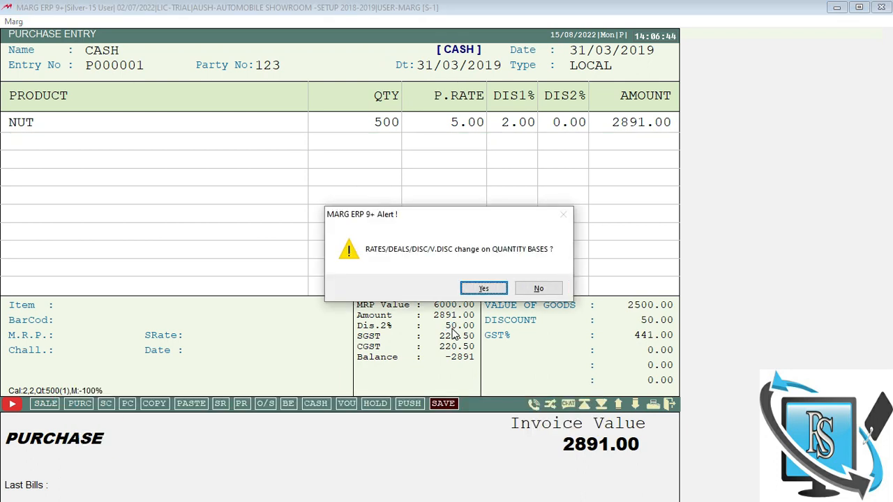
{"action": "key", "text": "Return"}
{"action": "key", "text": "Return"}
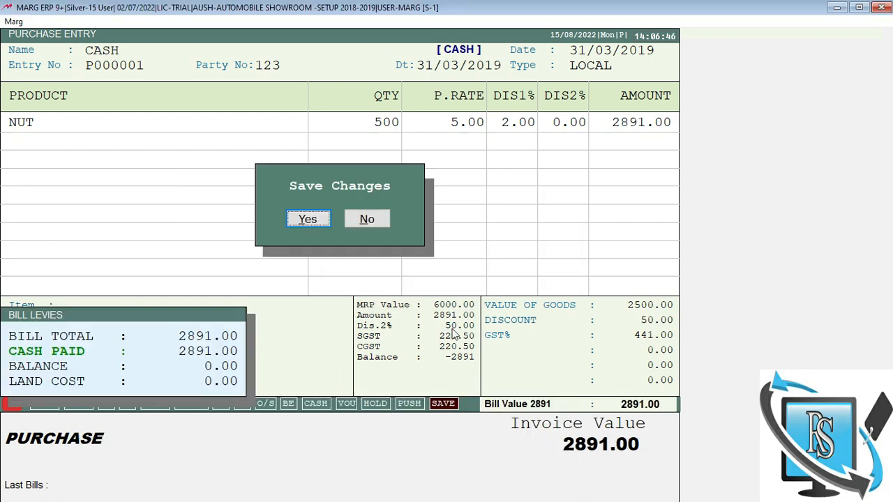
{"action": "key", "text": "Return"}
{"action": "key", "text": "Escape"}
{"action": "key", "text": "Escape"}
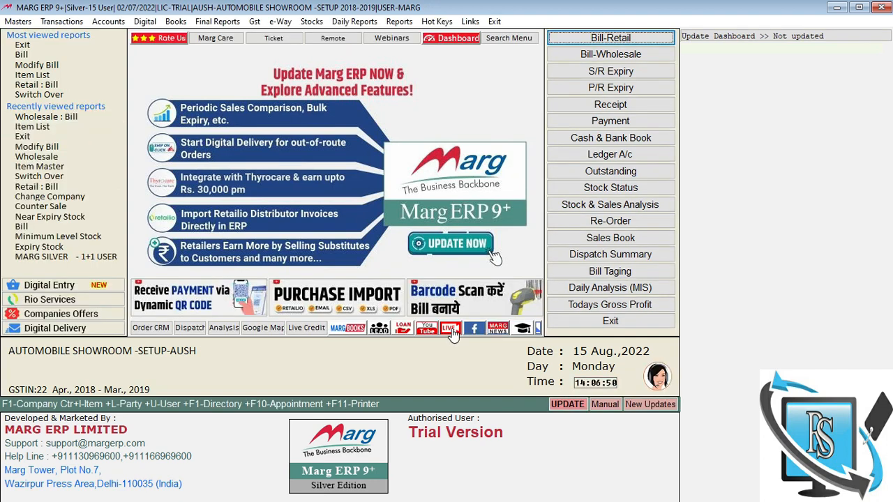
{"action": "key", "text": "Return"}
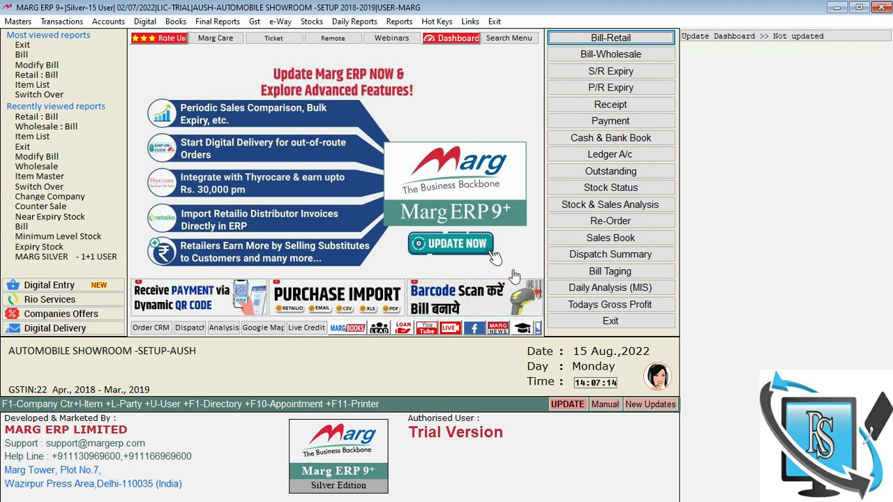
Step: Start a wholesale bill dated 31/03/2019 and create and select a new Sundry Debtors customer ledger
{"action": "left_click", "coordinate": [595, 55]}
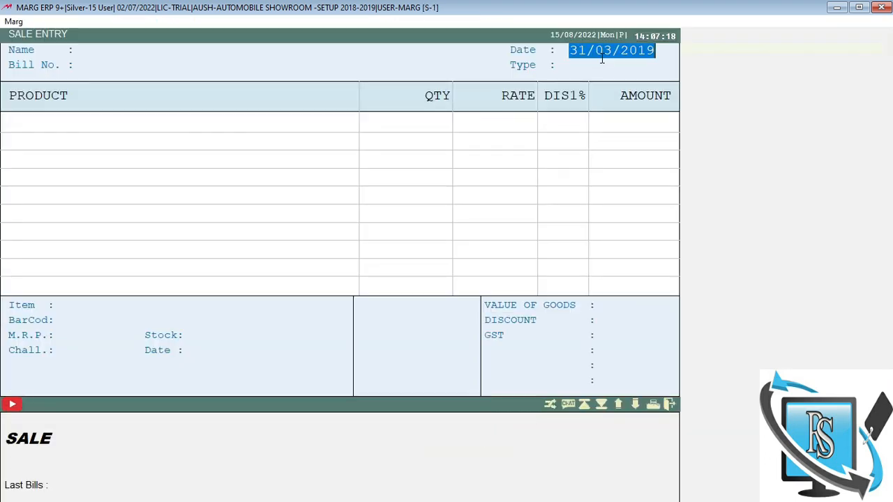
{"action": "key", "text": "Return"}
{"action": "key", "text": "Return"}
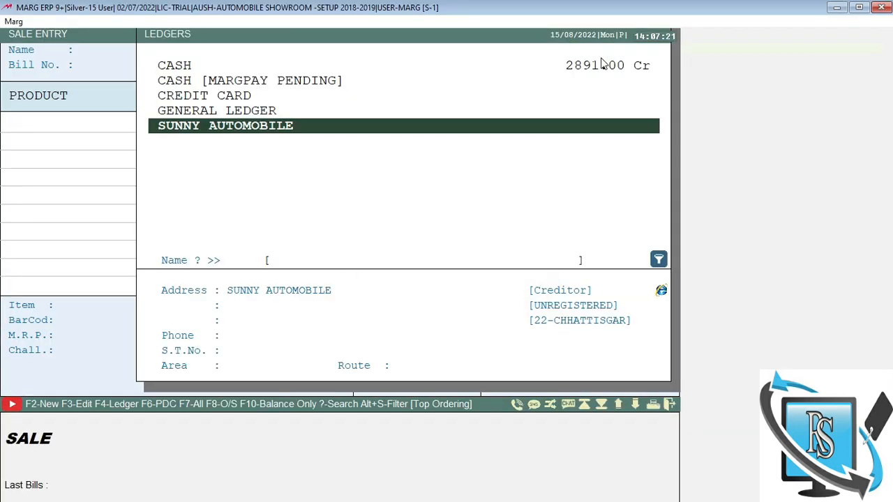
{"action": "key", "text": "F2"}
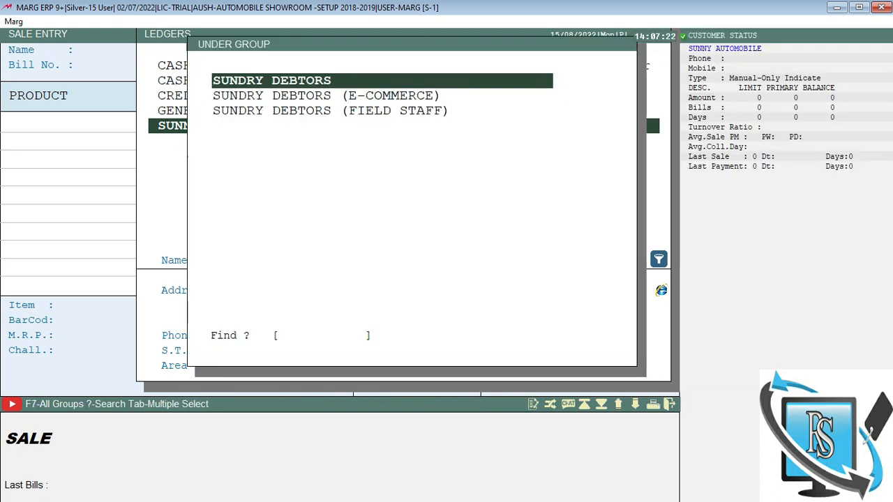
{"action": "key", "text": "Return"}
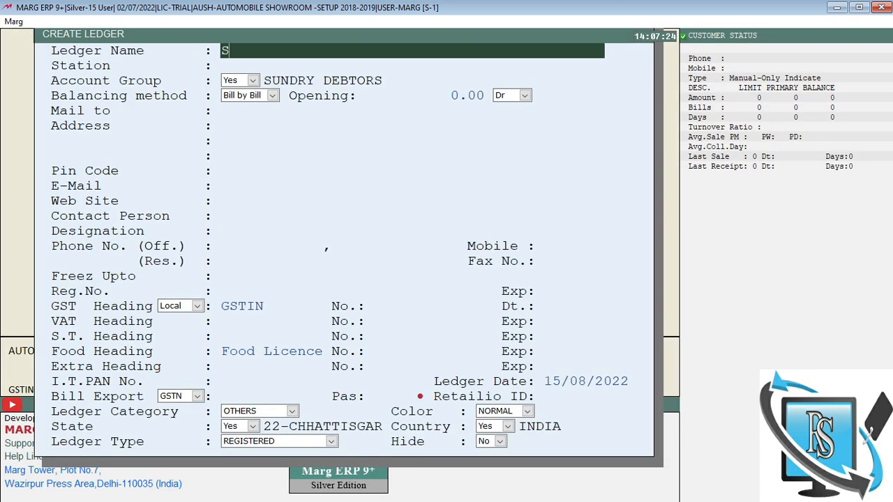
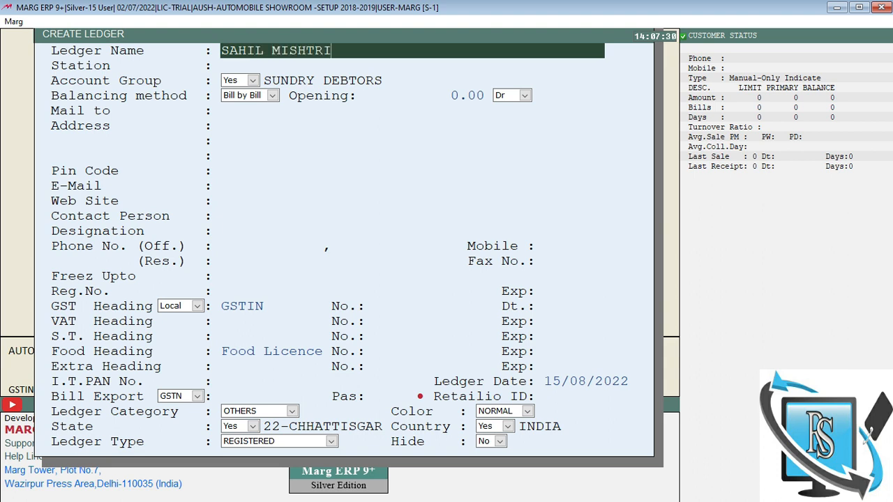
{"action": "key", "text": "Return"}
{"action": "key", "text": "Return"}
{"action": "key", "text": "Return"}
{"action": "key", "text": "Page_Down"}
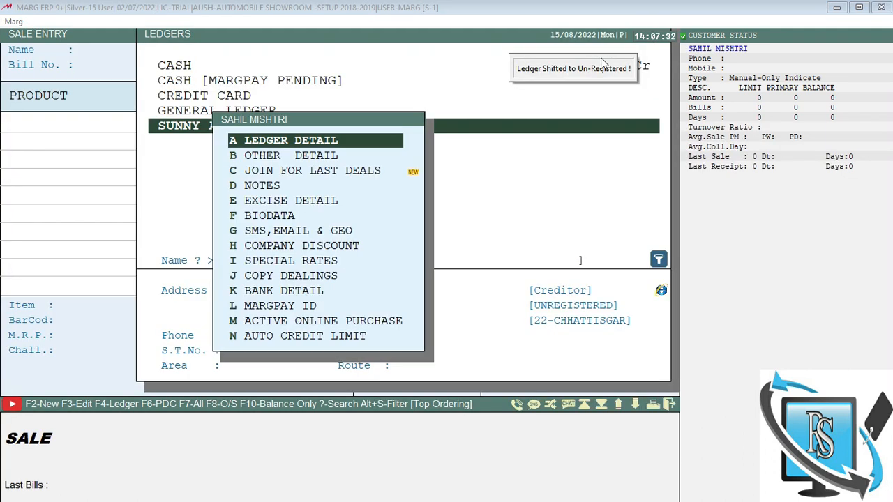
{"action": "key", "text": "Escape"}
{"action": "key", "text": "Return"}
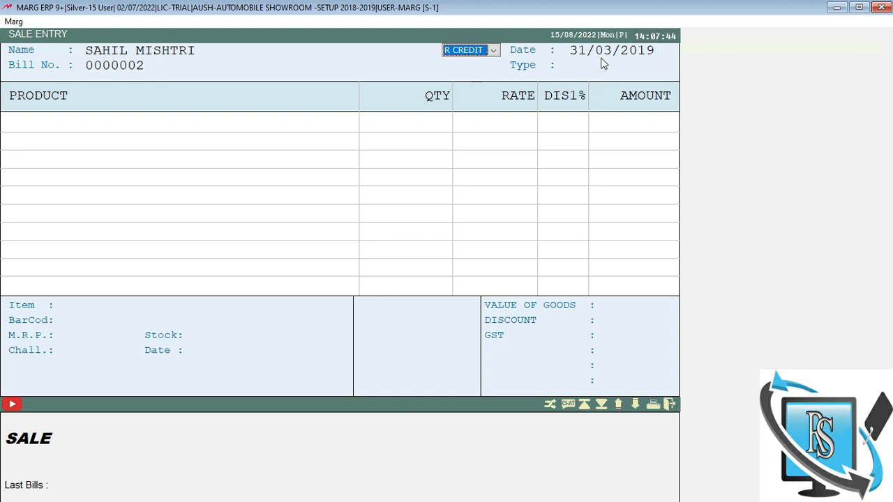
Step: Switch the bill to C CASH and add 20 NUT at rate 10, not storing the rate
{"action": "key", "text": "Down"}
{"action": "key", "text": "Return"}
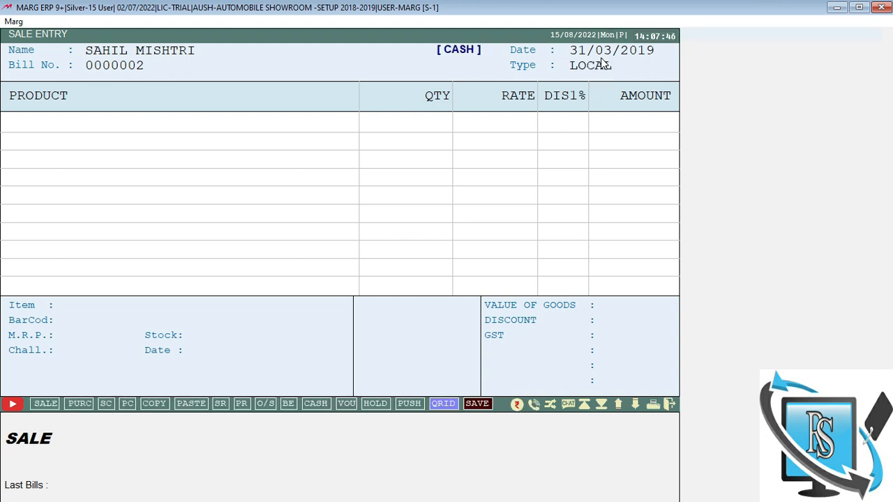
{"action": "key", "text": "Return"}
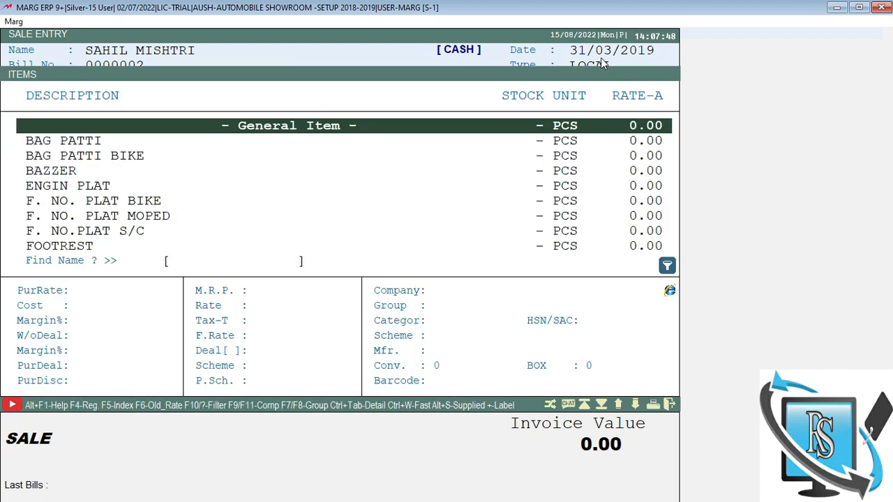
{"action": "type", "text": "NU"}
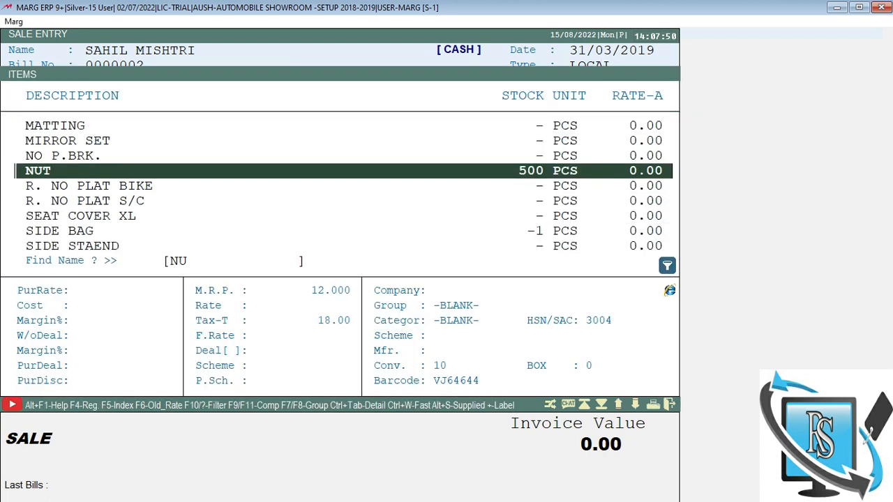
{"action": "key", "text": "Return"}
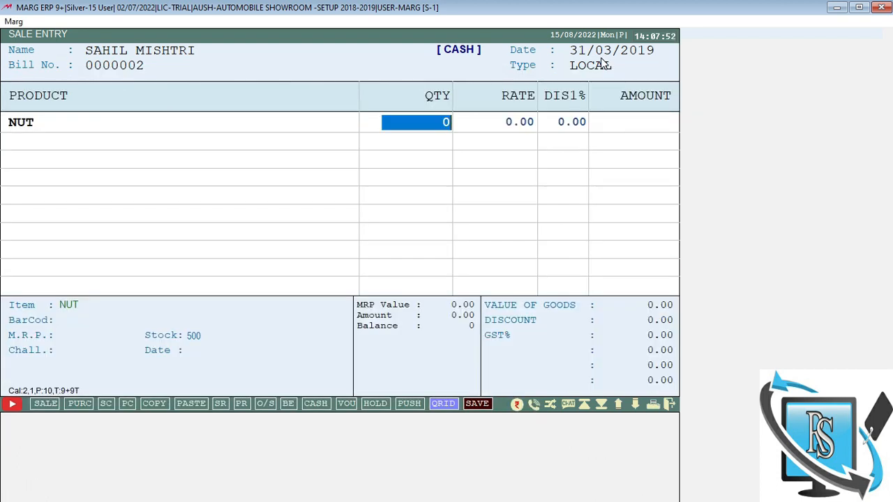
{"action": "type", "text": "20"}
{"action": "key", "text": "Return"}
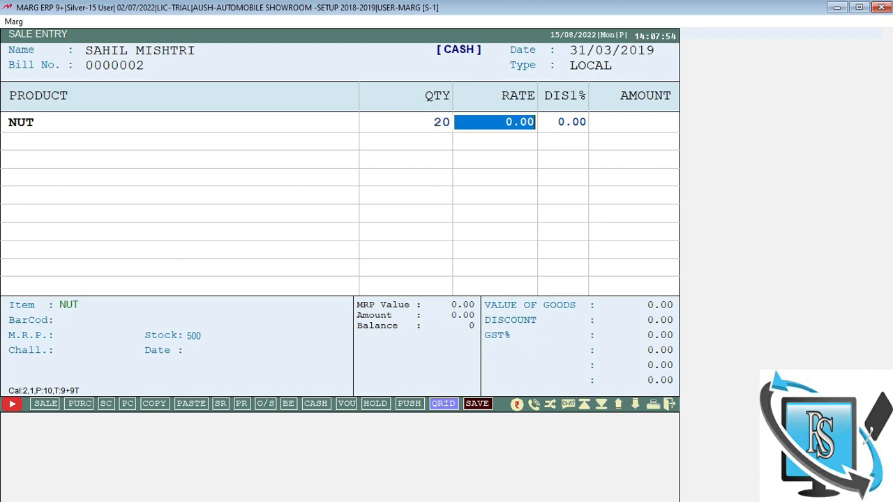
{"action": "type", "text": "10"}
{"action": "key", "text": "Return"}
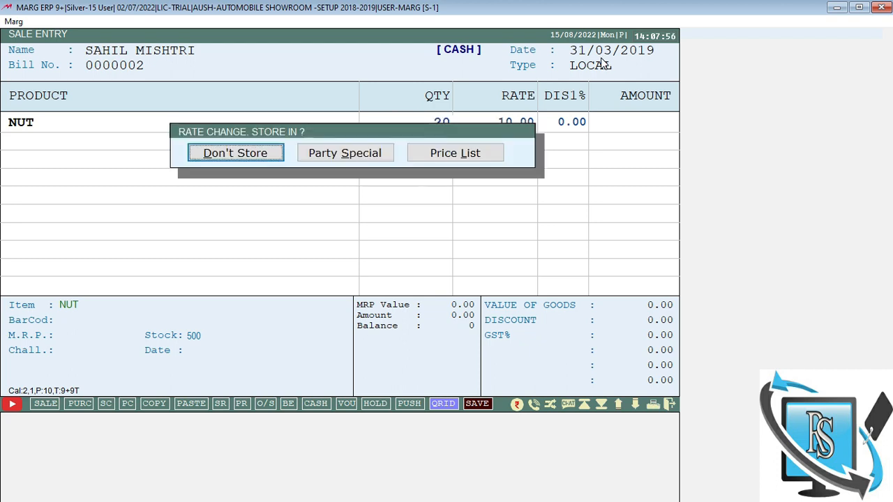
{"action": "key", "text": "Return"}
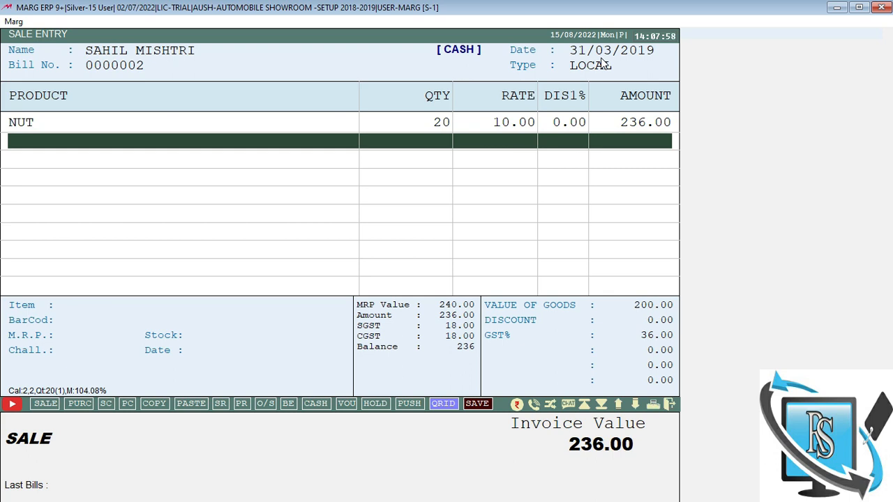
Step: Accept the full 236.00 cash received and save bill 0000002 without printing
{"action": "key", "text": "Escape"}
{"action": "key", "text": "Return"}
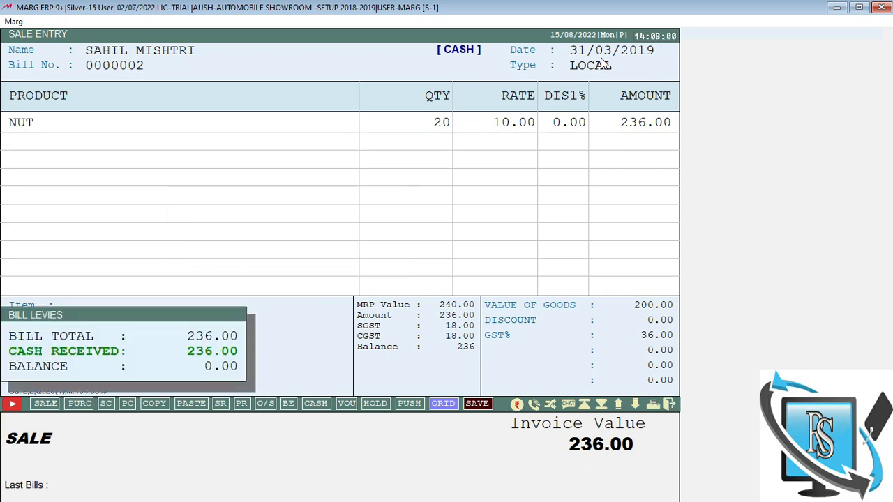
{"action": "key", "text": "Return"}
{"action": "key", "text": "Escape"}
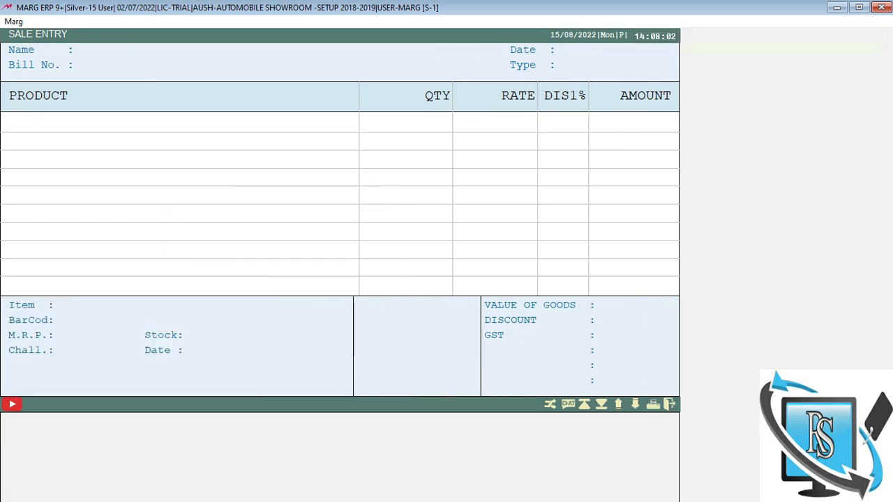
{"action": "key", "text": "Escape"}
{"action": "key", "text": "Escape"}
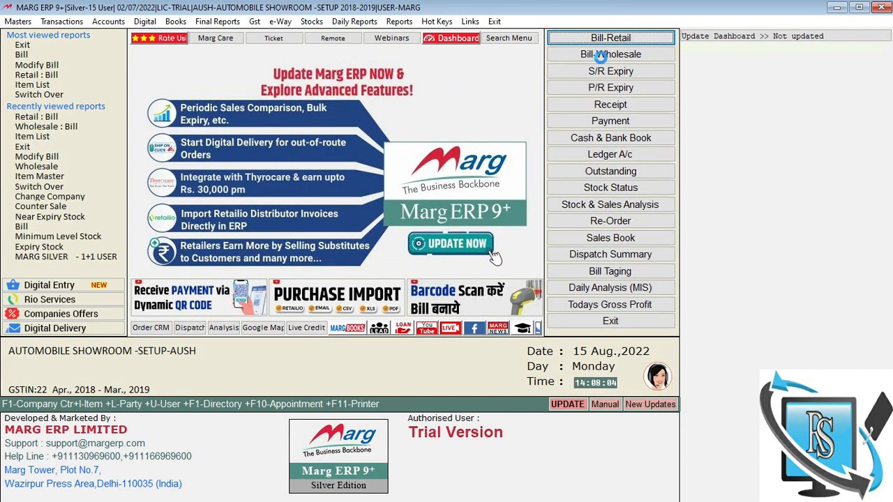
{"action": "left_click", "coordinate": [603, 60]}
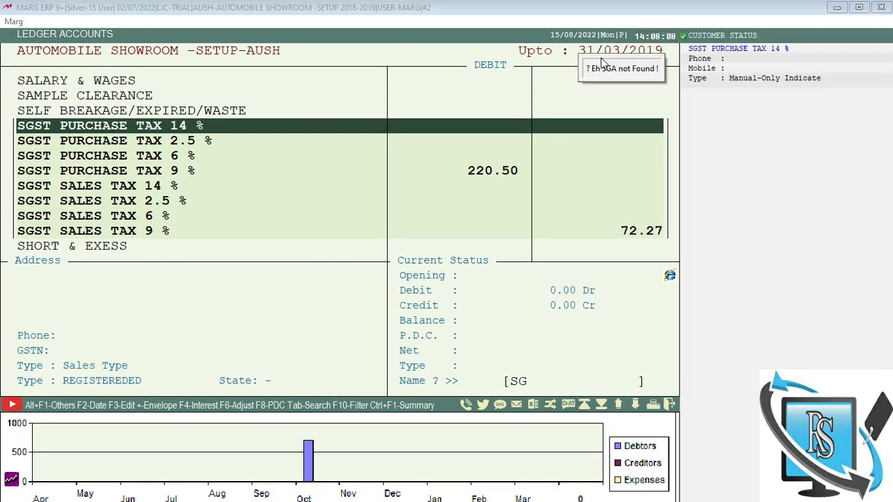
{"action": "key", "text": "BackSpace"}
{"action": "type", "text": "h"}
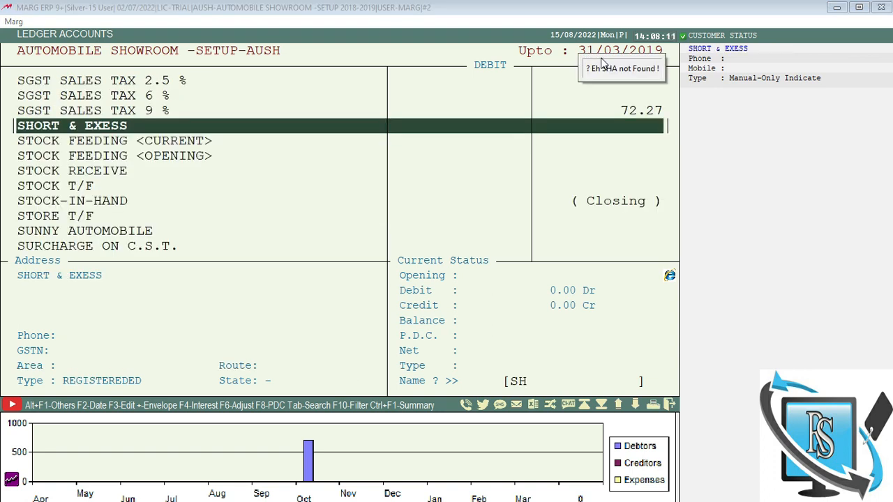
{"action": "key", "text": "BackSpace"}
{"action": "type", "text": "ah"}
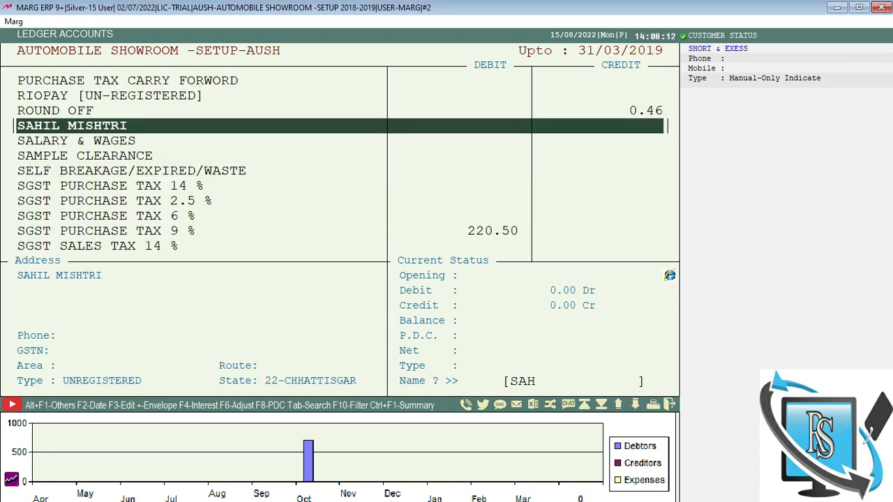
{"action": "key", "text": "Return"}
{"action": "key", "text": "Return"}
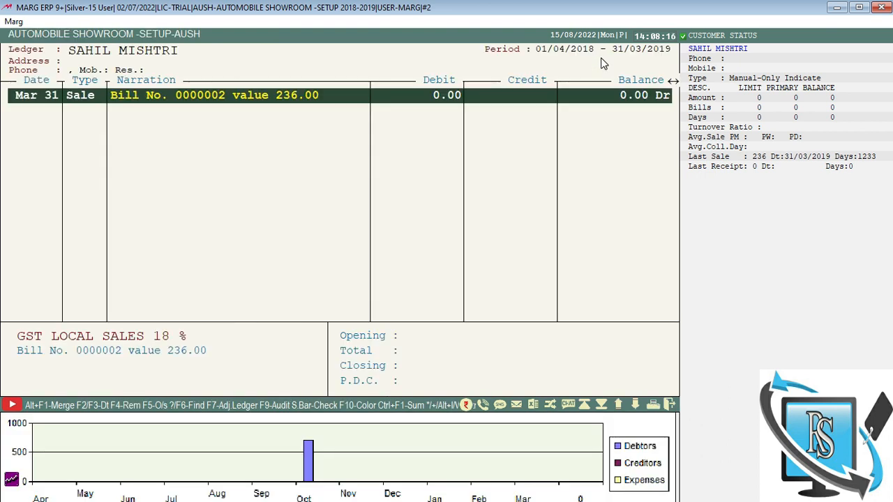
{"action": "key", "text": "Escape"}
{"action": "key", "text": "Escape"}
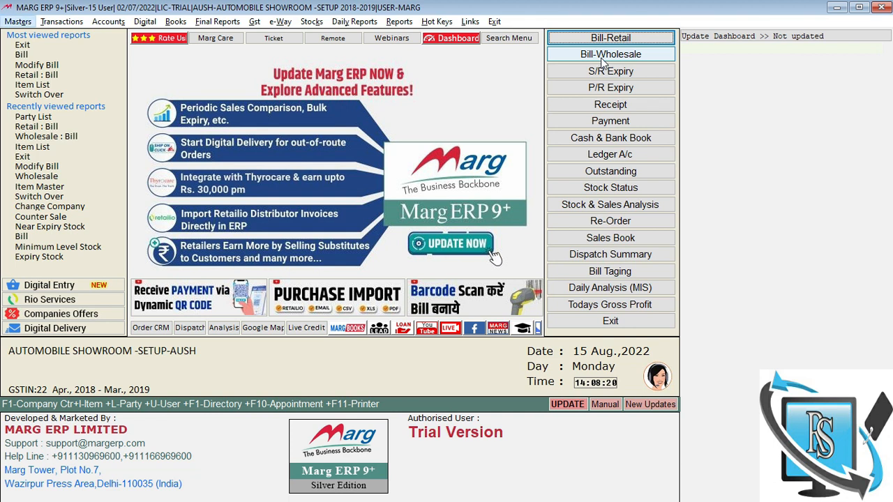
Step: Start a new wholesale bill, allowing the 31/03/2019 date and keeping the CREDIT bill type
{"action": "key", "text": "Down"}
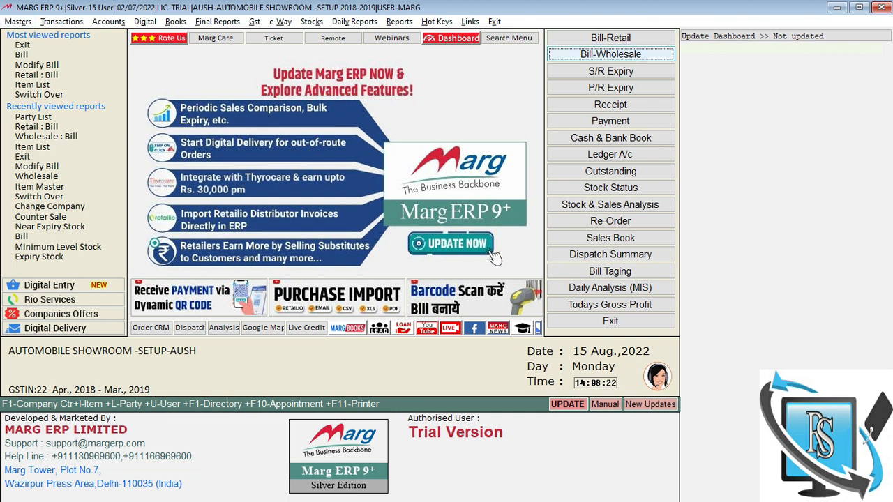
{"action": "key", "text": "Return"}
{"action": "key", "text": "Return"}
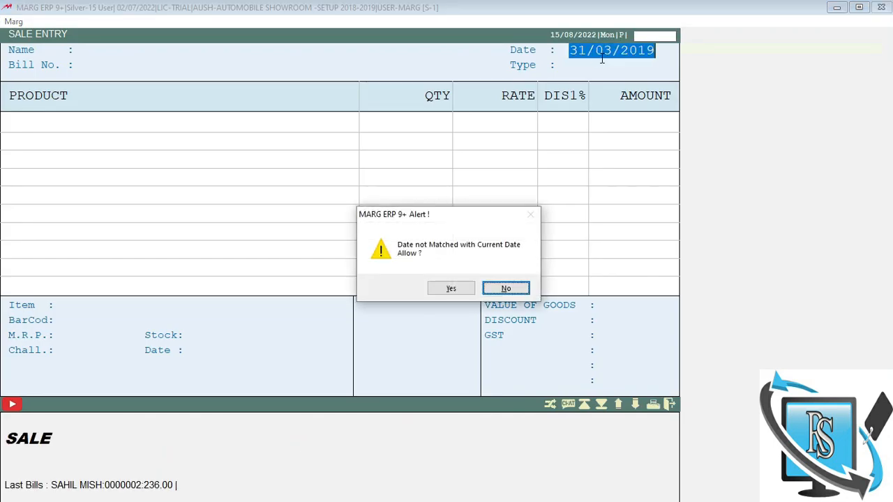
{"action": "key", "text": "Left"}
{"action": "key", "text": "Return"}
{"action": "key", "text": "Return"}
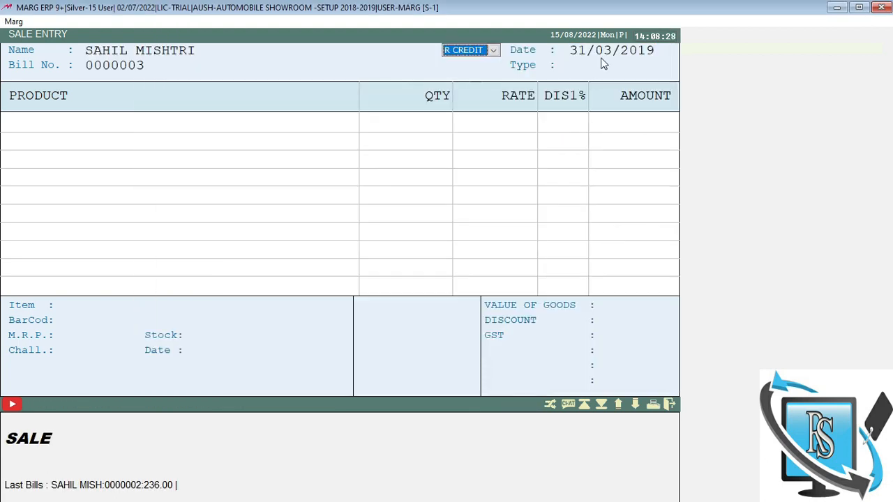
{"action": "key", "text": "Return"}
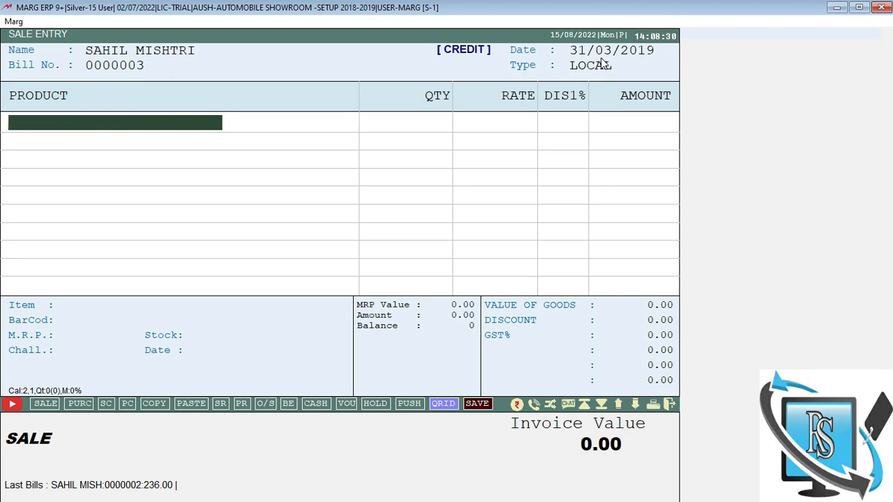
{"action": "key", "text": "Return"}
Step: Add 34 NUT at a rate of 10.00 to the credit bill
{"action": "key", "text": "Return"}
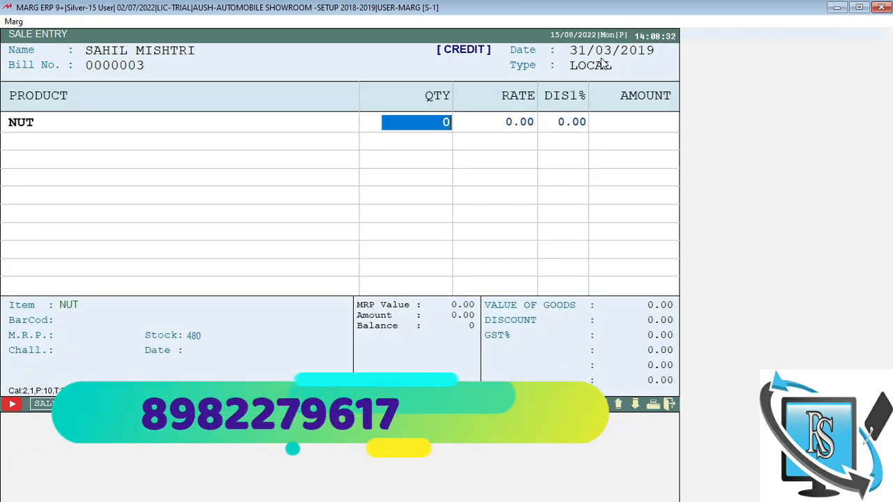
{"action": "type", "text": "34"}
{"action": "key", "text": "Return"}
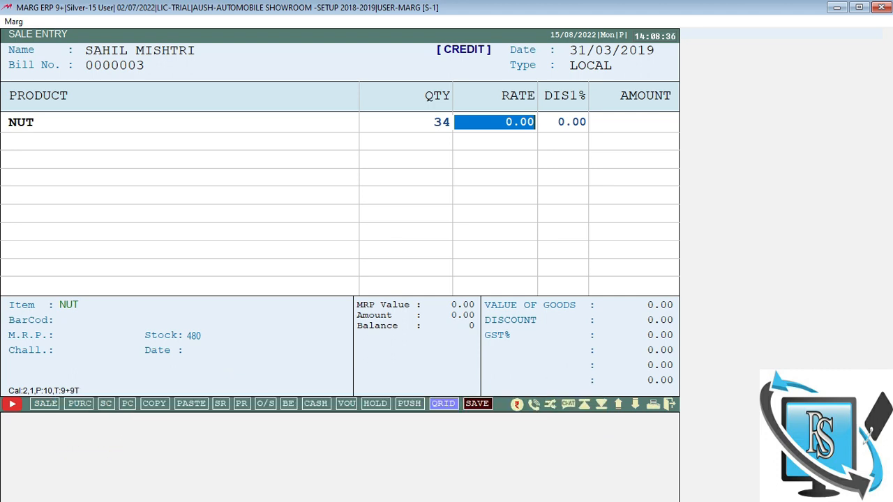
{"action": "type", "text": "10"}
{"action": "key", "text": "Return"}
{"action": "key", "text": "Return"}
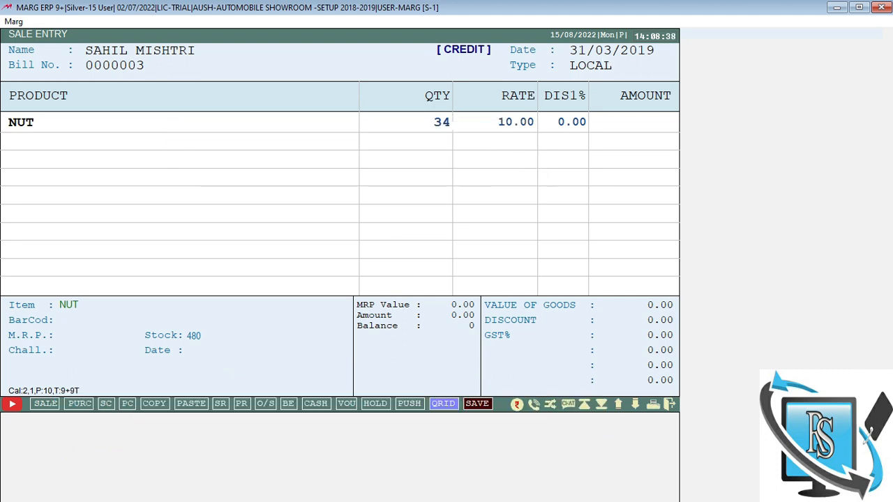
{"action": "key", "text": "Return"}
Step: Total the bill at 401.00, preview its GST invoice, and finish saving it
{"action": "key", "text": "ctrl+w"}
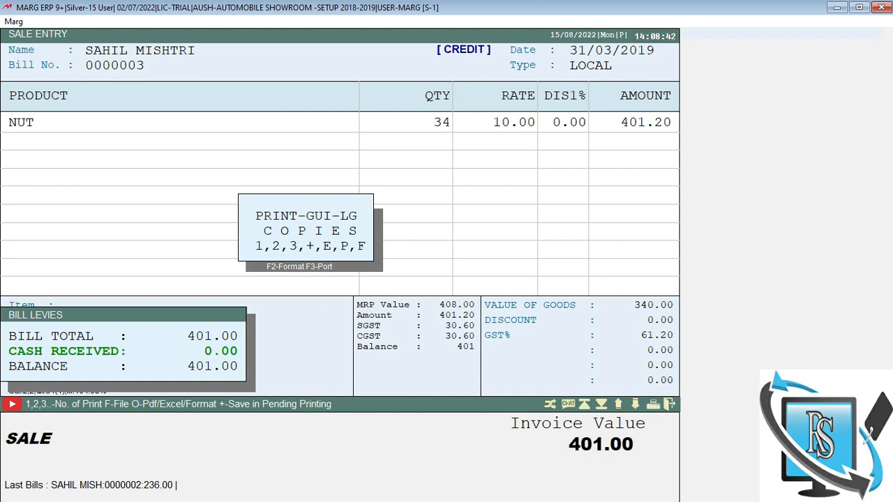
{"action": "key", "text": "Escape"}
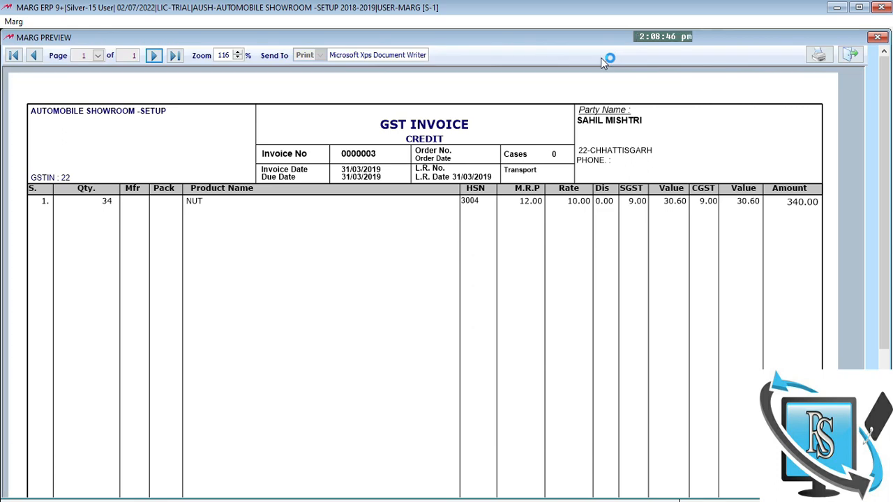
{"action": "key", "text": "Escape"}
{"action": "key", "text": "Escape"}
{"action": "key", "text": "Escape"}
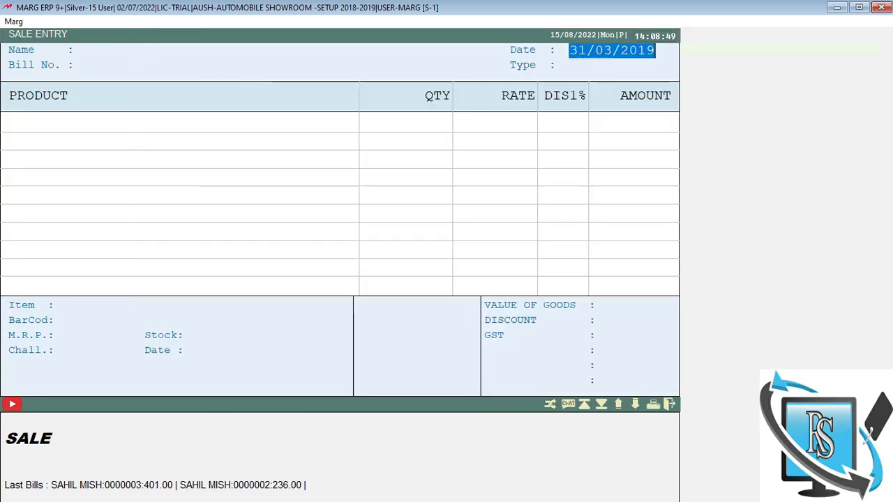
{"action": "key", "text": "Escape"}
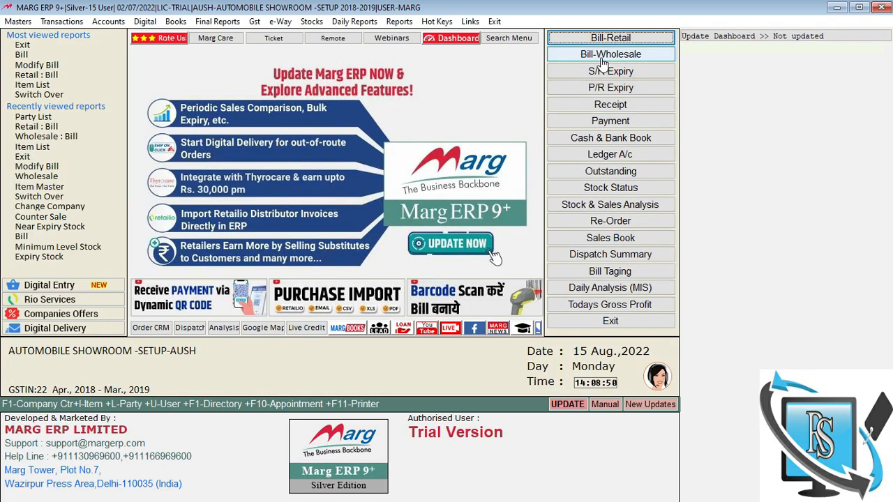
{"action": "key", "text": "ctrl+l"}
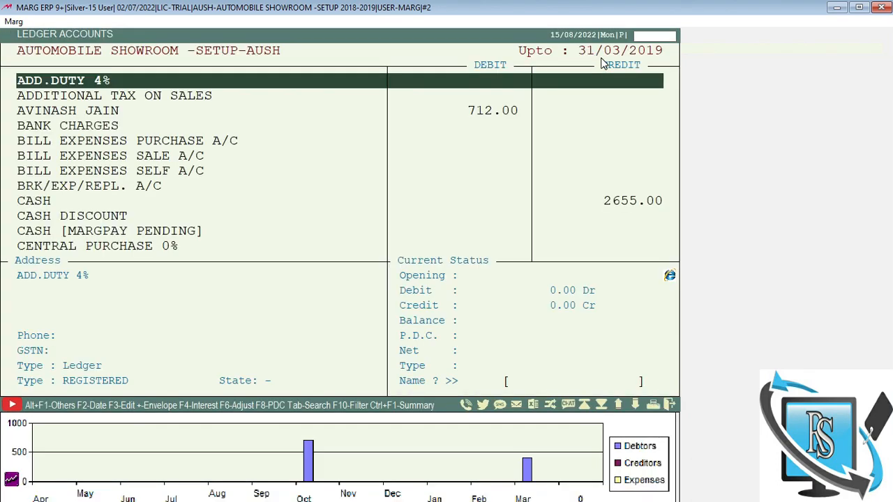
{"action": "type", "text": "SAH"}
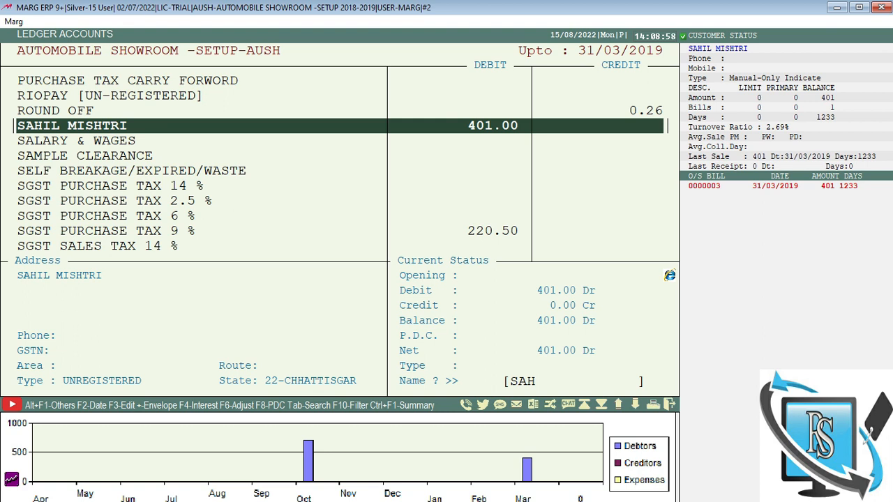
{"action": "key", "text": "Escape"}
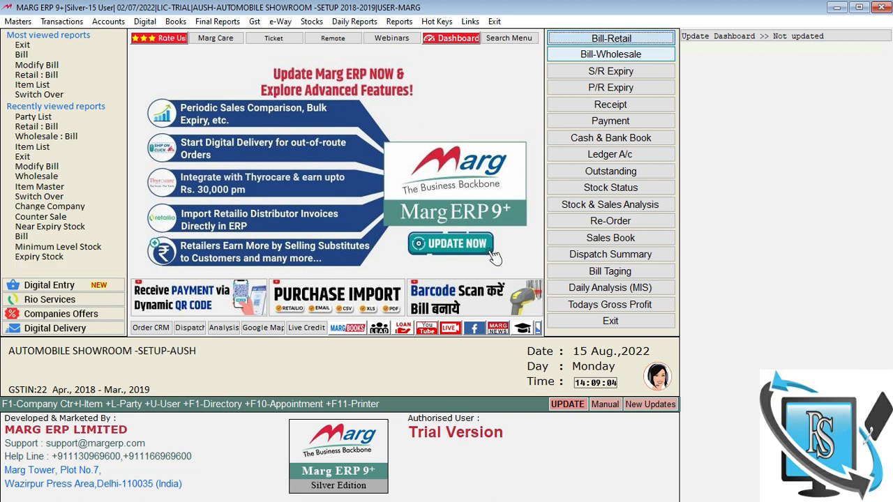
Step: Start wholesale bill 0000004, allowing the date alert and keeping the MULTI bill type
{"action": "left_click", "coordinate": [603, 62]}
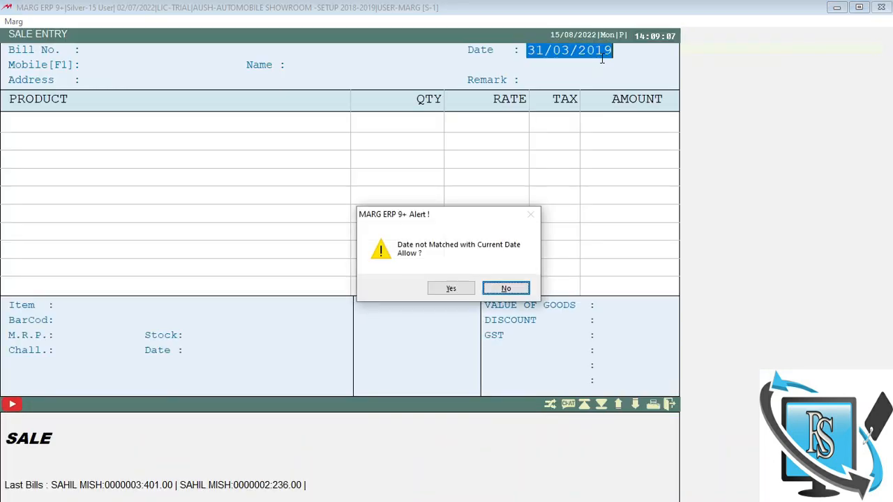
{"action": "key", "text": "Return"}
{"action": "key", "text": "Return"}
{"action": "key", "text": "Return"}
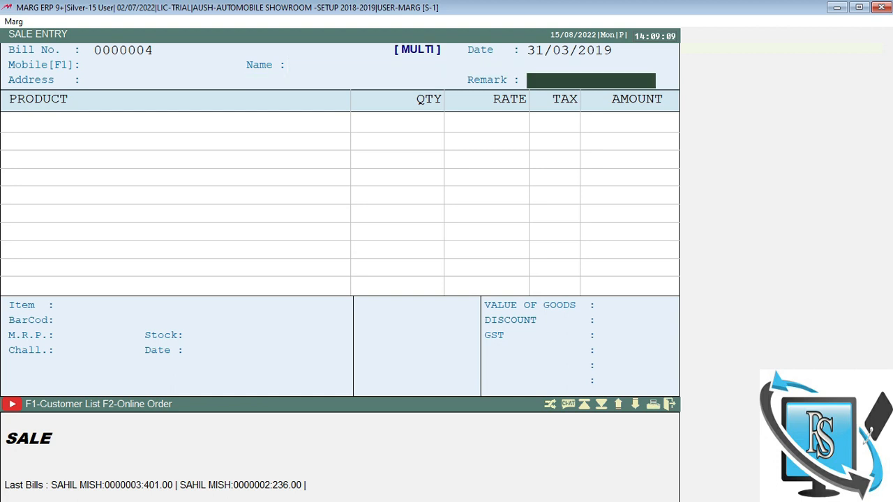
{"action": "key", "text": "Return"}
{"action": "key", "text": "Return"}
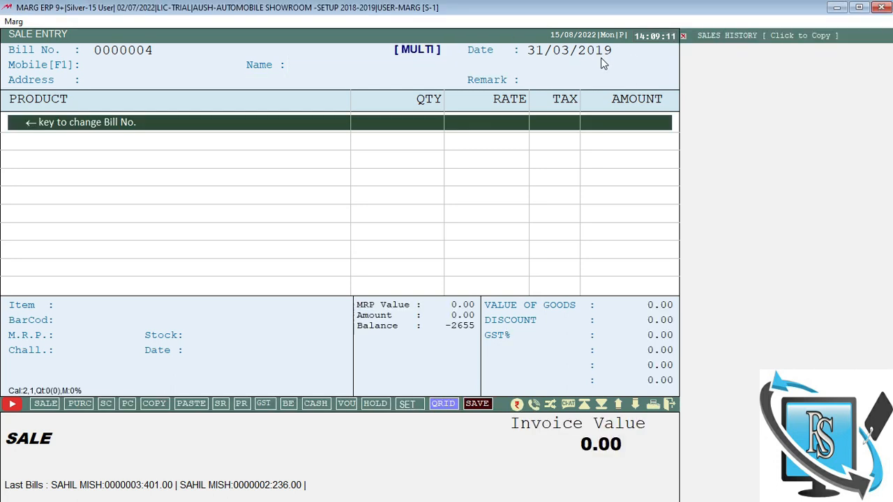
{"action": "key", "text": "Return"}
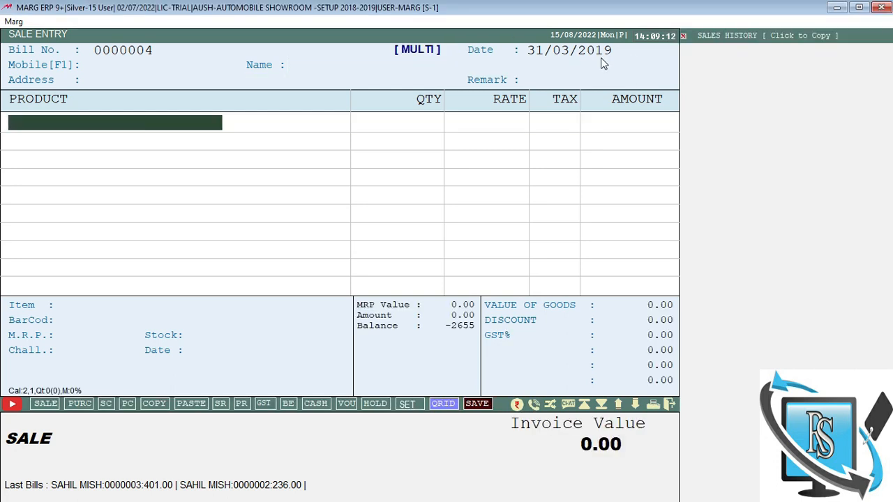
{"action": "key", "text": "Return"}
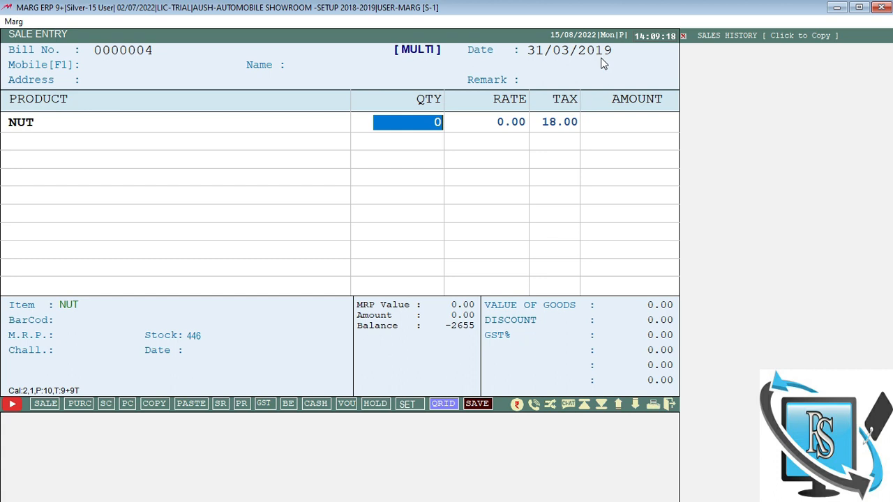
Step: Add 50 NUT at rate 12.00, store the rate in the price list, and finish at 708.00
{"action": "type", "text": "50"}
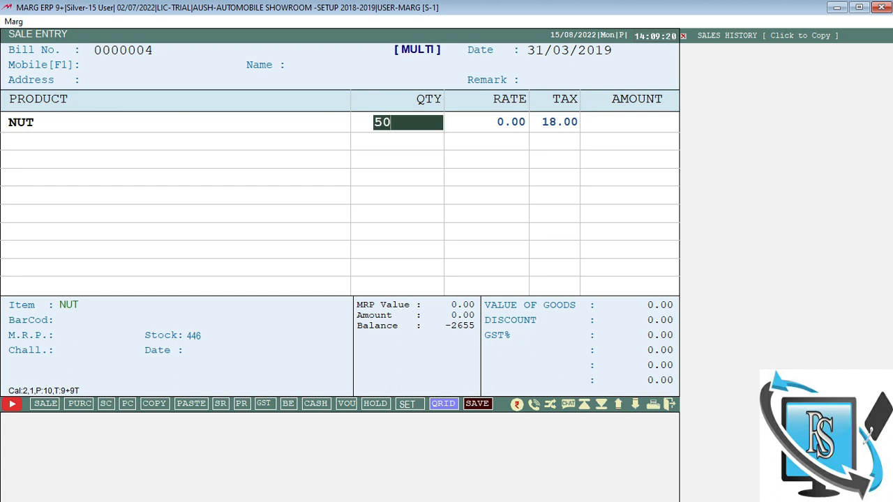
{"action": "key", "text": "Return"}
{"action": "type", "text": "12 ."}
{"action": "key", "text": "Return"}
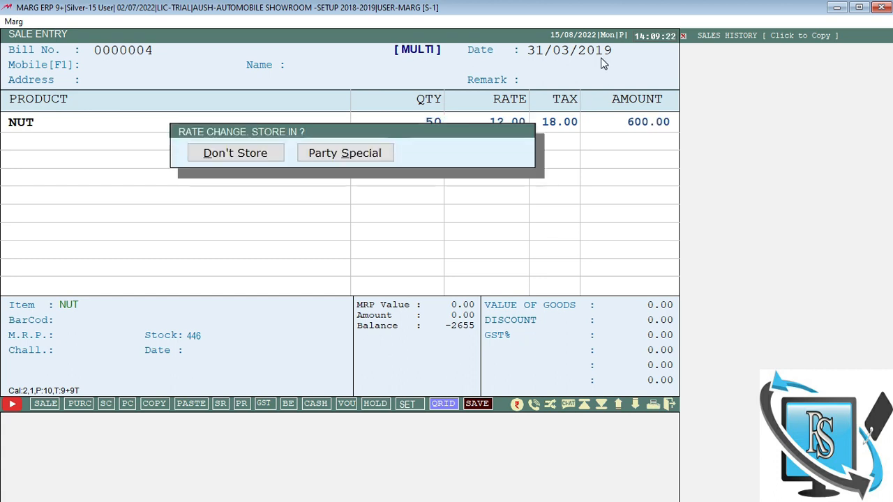
{"action": "key", "text": "Right"}
{"action": "key", "text": "Right"}
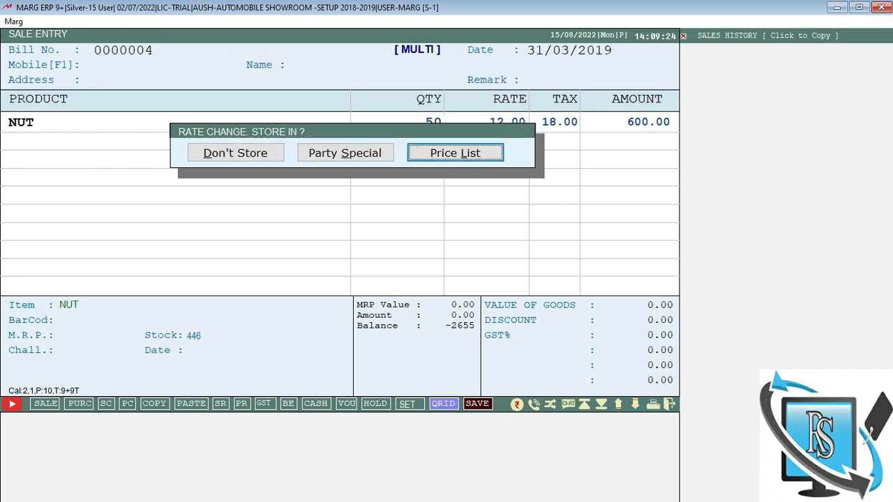
{"action": "key", "text": "Return"}
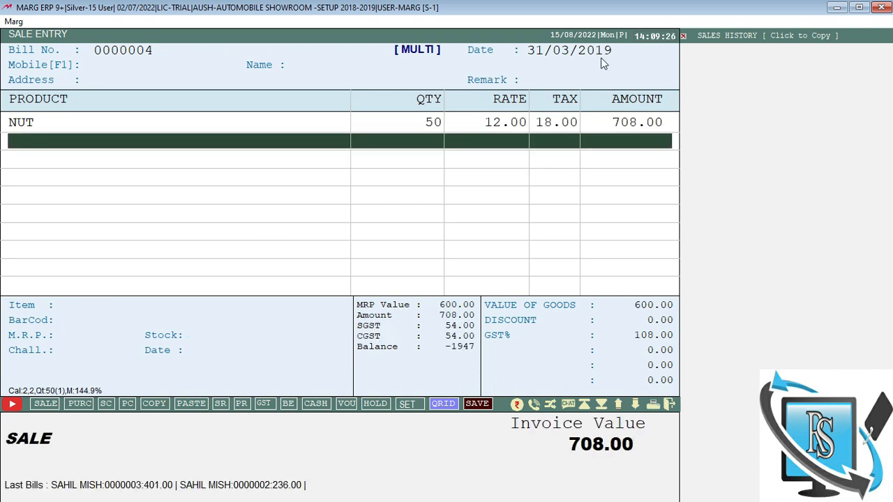
{"action": "key", "text": "End"}
{"action": "key", "text": "End"}
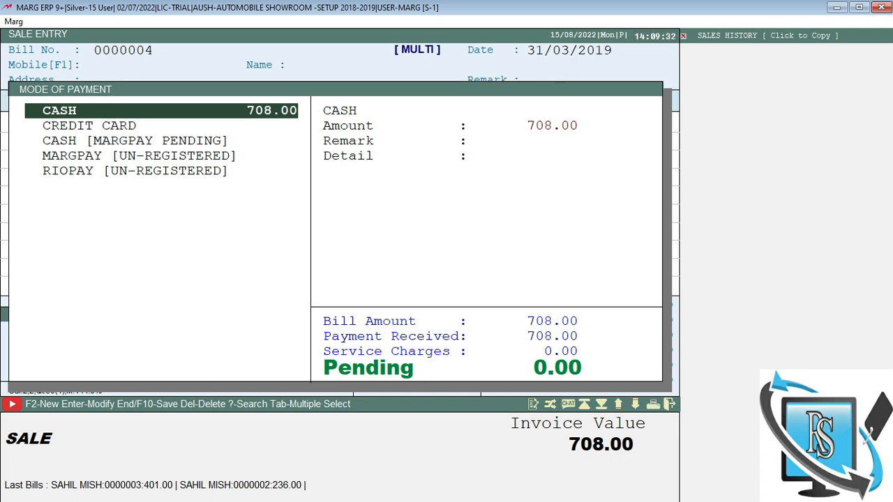
Step: Set the cash amount to 0 and pay the full 708.00 by credit card, entering the card number
{"action": "key", "text": "Return"}
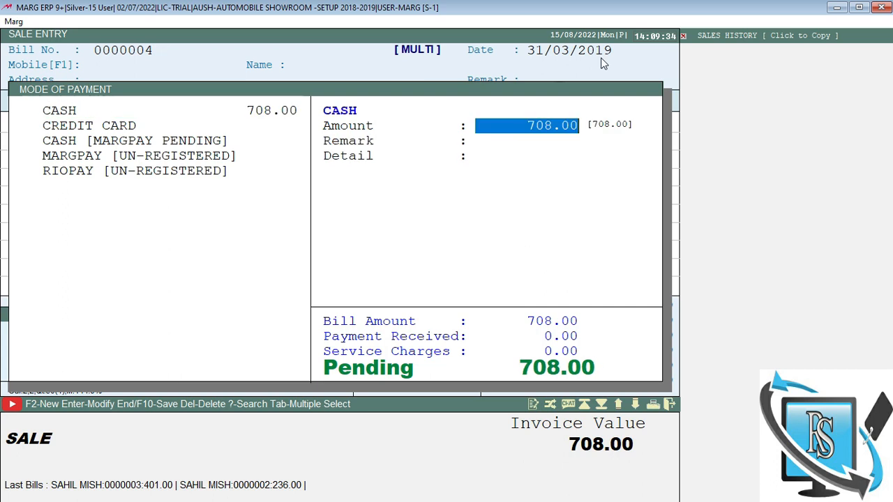
{"action": "type", "text": "0"}
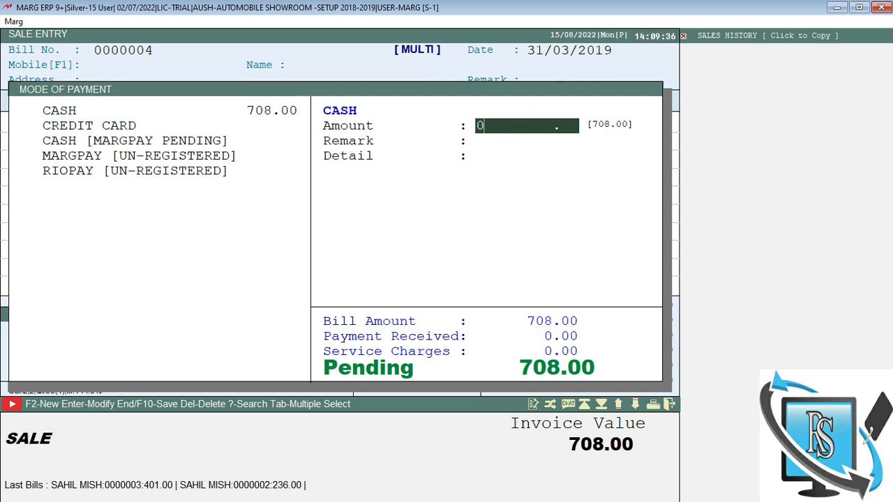
{"action": "key", "text": "Return"}
{"action": "key", "text": "Return"}
{"action": "key", "text": "Return"}
{"action": "key", "text": "Down"}
{"action": "key", "text": "Down"}
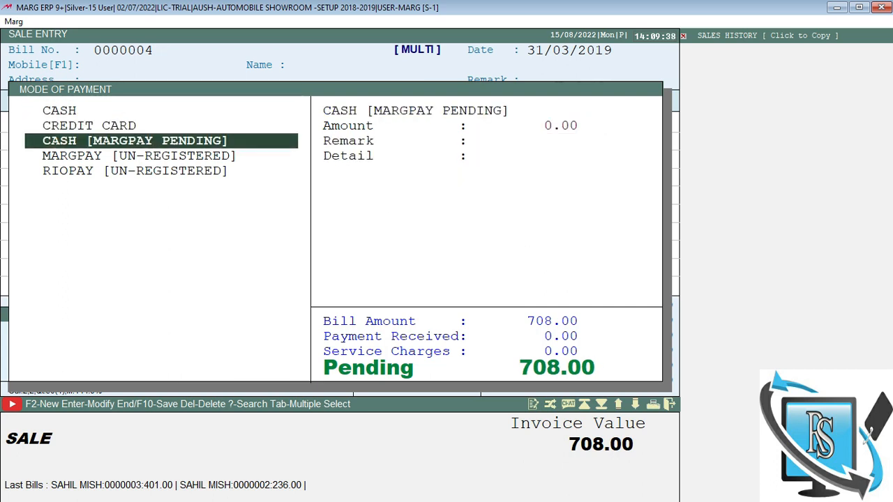
{"action": "key", "text": "Down"}
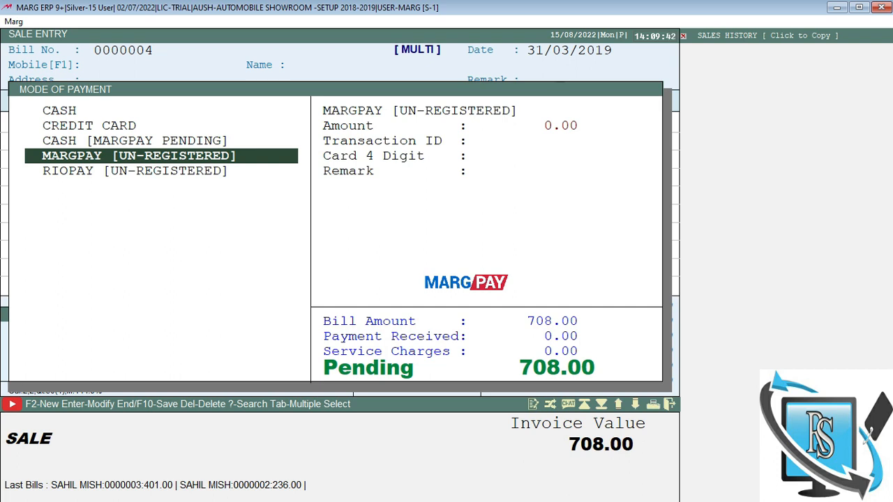
{"action": "key", "text": "Up"}
{"action": "key", "text": "Up"}
{"action": "key", "text": "Return"}
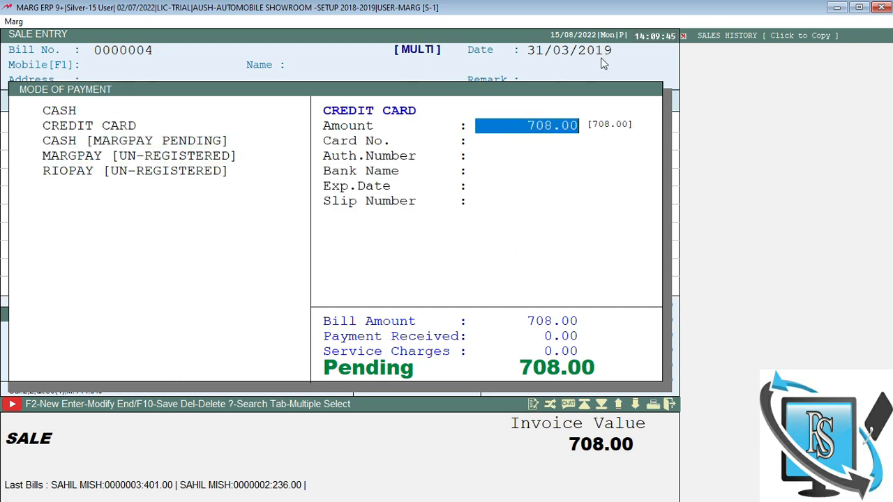
{"action": "key", "text": "Return"}
{"action": "type", "text": "12345"}
{"action": "key", "text": "Return"}
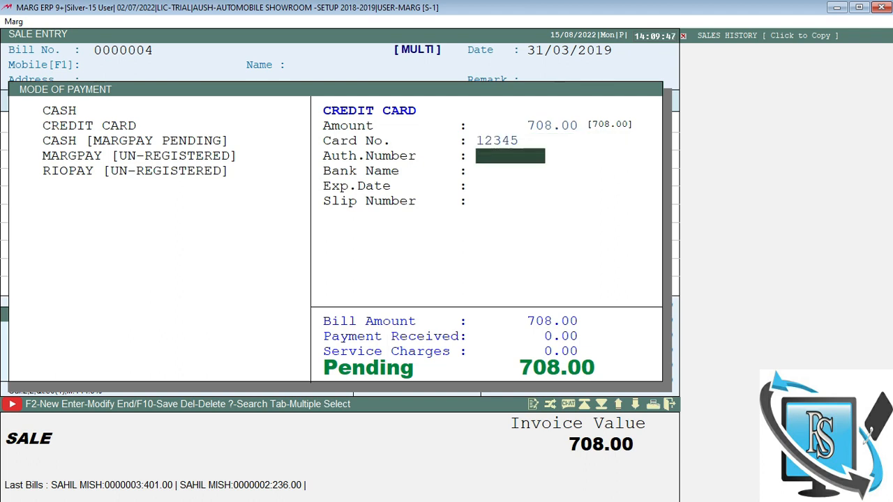
{"action": "key", "text": "Return"}
{"action": "key", "text": "Return"}
{"action": "key", "text": "Return"}
{"action": "key", "text": "Return"}
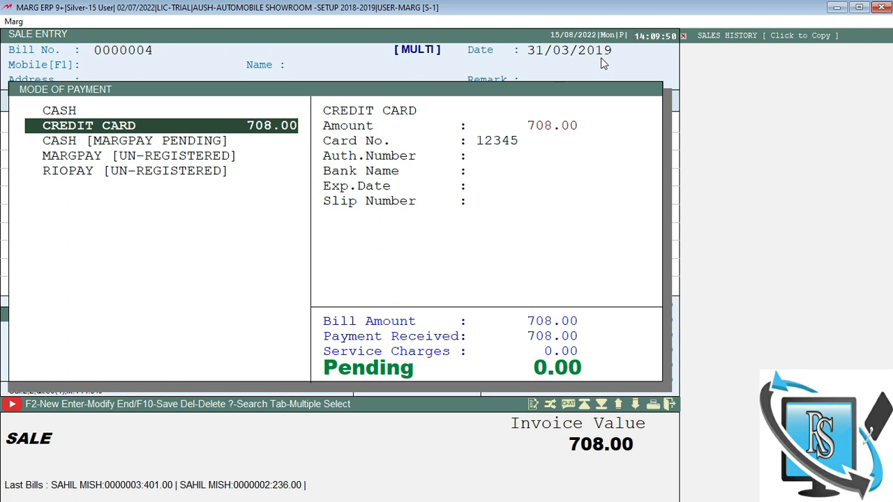
Step: Save bill 0000004, close the invoice print preview, and return to the dashboard
{"action": "key", "text": "End"}
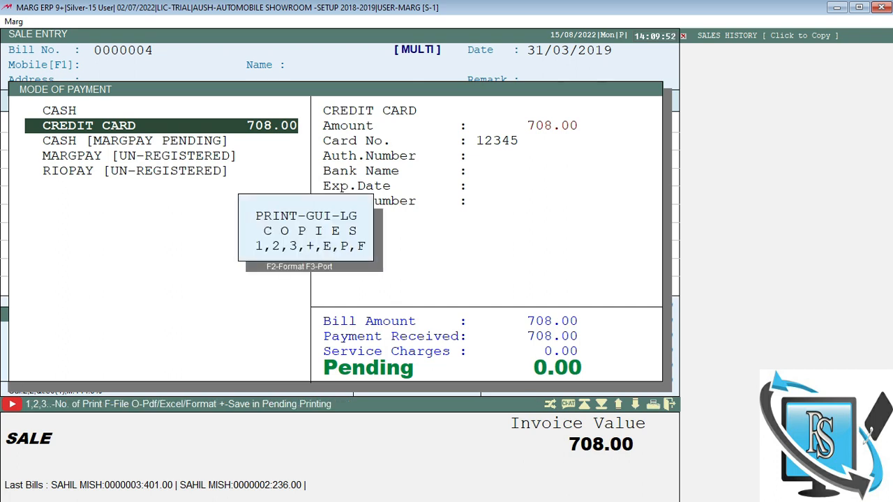
{"action": "key", "text": "Escape"}
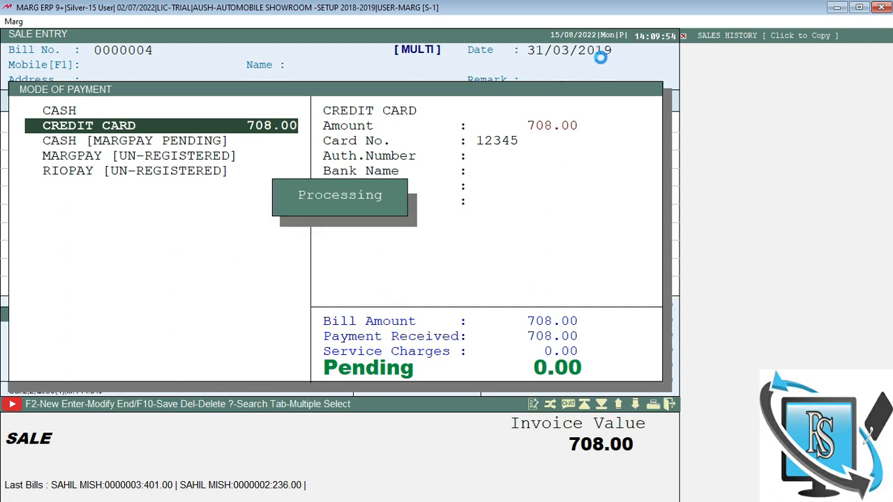
{"action": "key", "text": "Escape"}
{"action": "key", "text": "Escape"}
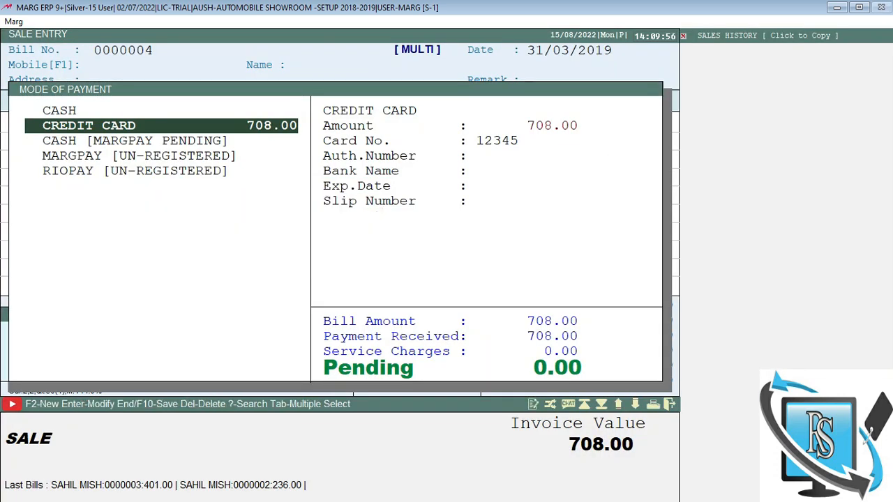
{"action": "key", "text": "Escape"}
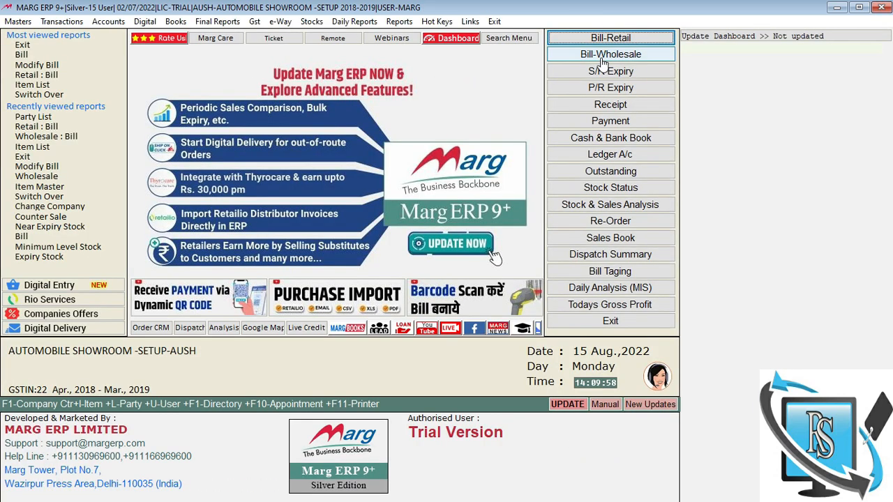
Step: Begin cash sale bill 0000005 dated 31/03/2019, abandon it, and list items showing NUT at 396 PCS
{"action": "left_click", "coordinate": [601, 55]}
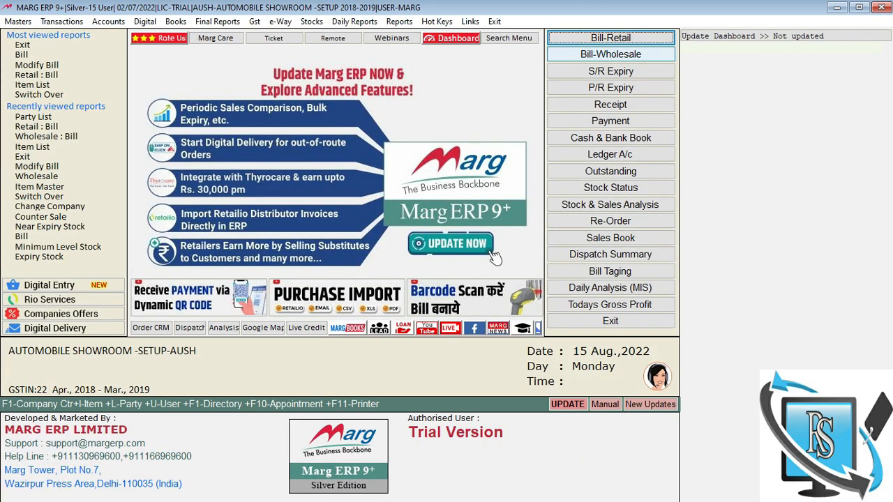
{"action": "key", "text": "Return"}
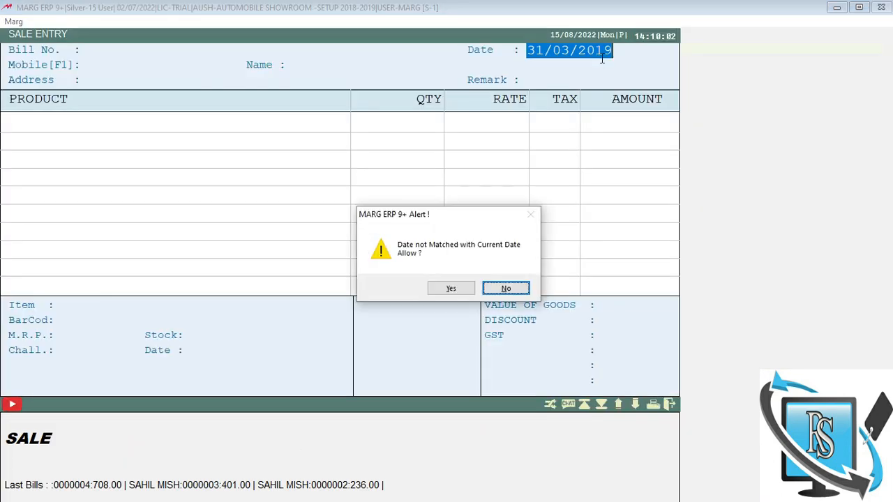
{"action": "key", "text": "Left"}
{"action": "key", "text": "Return"}
{"action": "key", "text": "Return"}
{"action": "key", "text": "Return"}
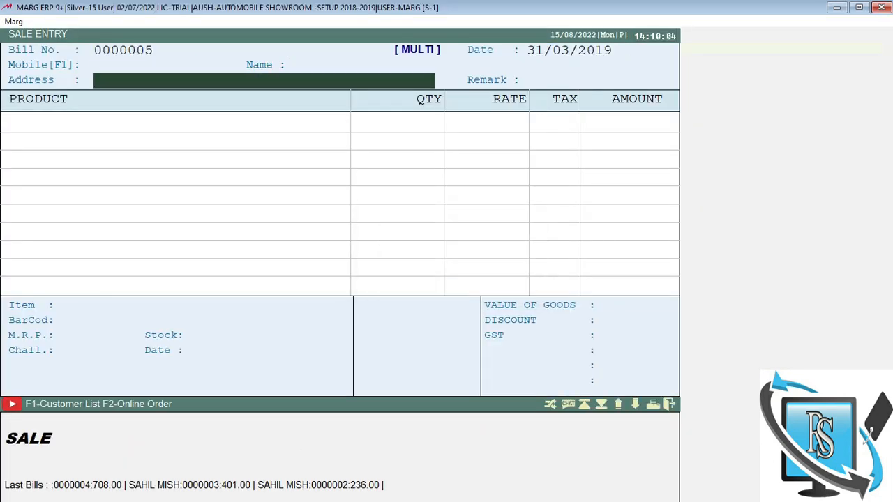
{"action": "key", "text": "Return"}
{"action": "key", "text": "Return"}
{"action": "key", "text": "c"}
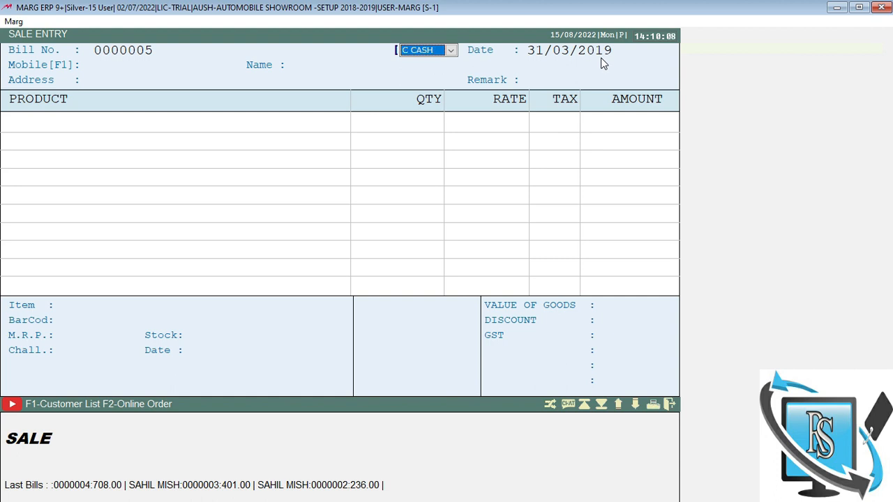
{"action": "key", "text": "Return"}
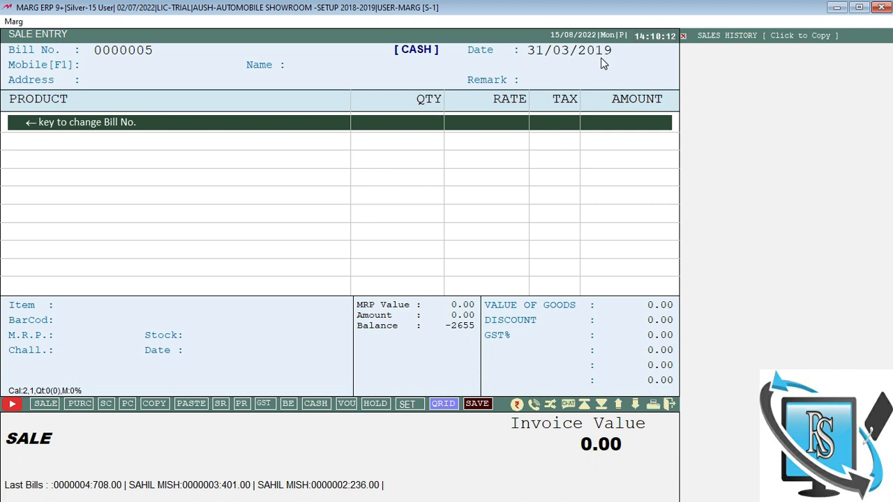
{"action": "key", "text": "Escape"}
{"action": "key", "text": "Escape"}
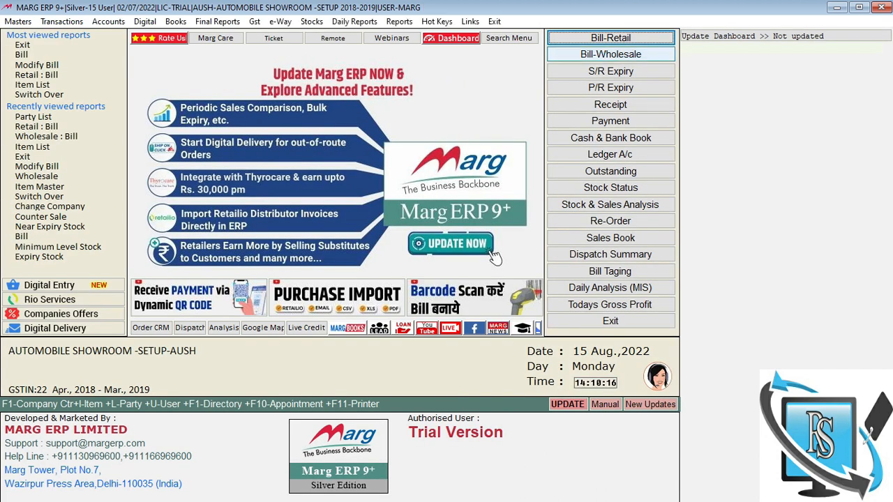
{"action": "key", "text": "ctrl+i"}
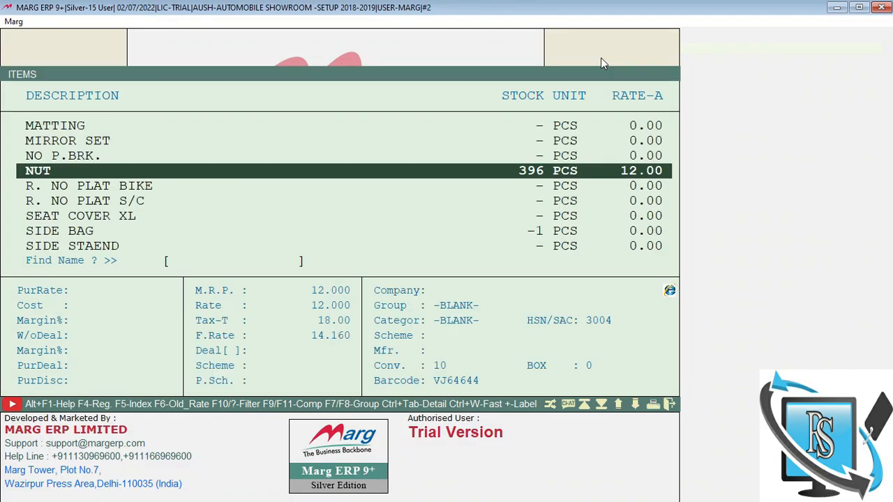
Step: Review NUT's stock register (500 received, 104 issued, 396 left), including the 500-unit purchase bill
{"action": "key", "text": "Up"}
{"action": "key", "text": "Up"}
{"action": "key", "text": "Up"}
{"action": "left_click", "coordinate": [528, 175]}
{"action": "key", "text": "Return"}
{"action": "key", "text": "Return"}
{"action": "key", "text": "Return"}
{"action": "key", "text": "Return"}
{"action": "key", "text": "Return"}
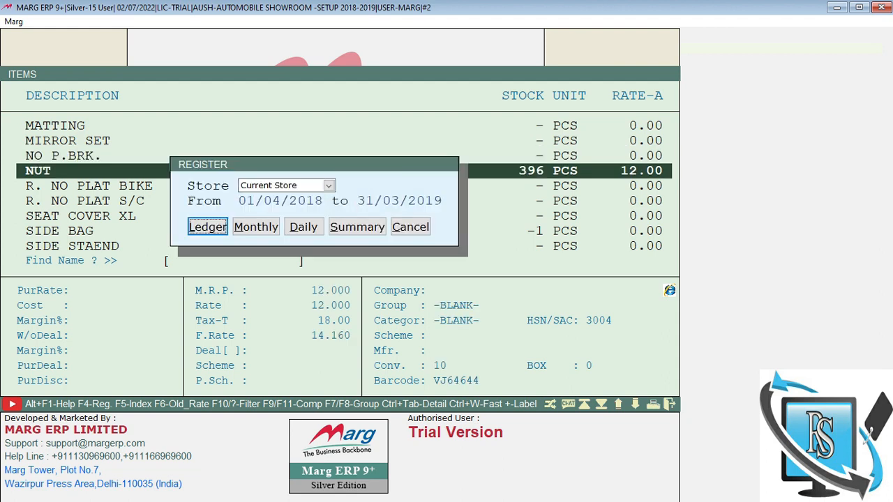
{"action": "key", "text": "Up"}
{"action": "key", "text": "Up"}
{"action": "key", "text": "Up"}
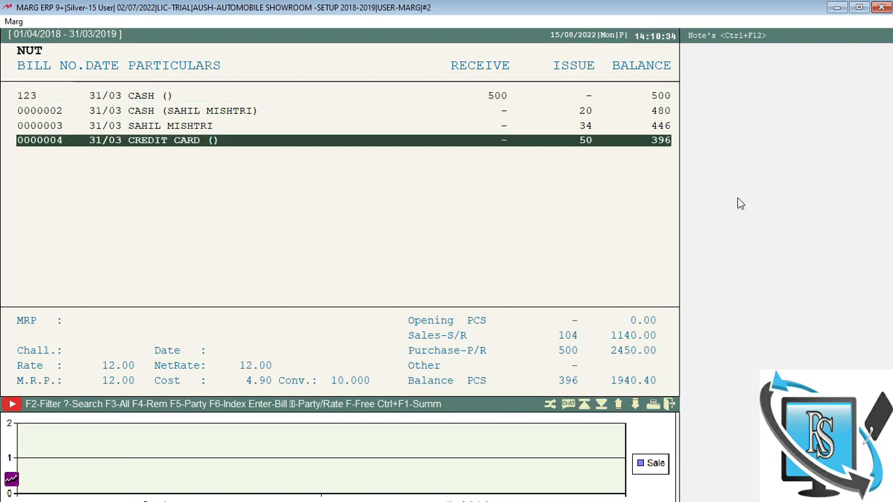
{"action": "left_click", "coordinate": [502, 96]}
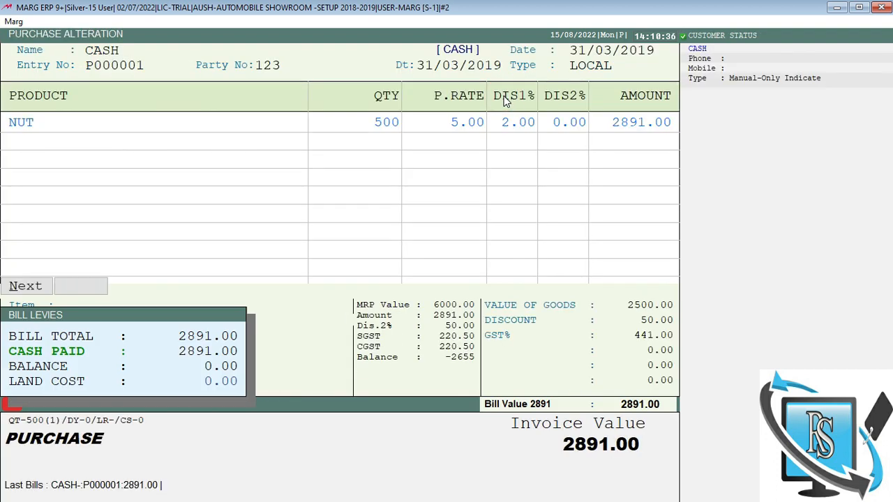
{"action": "key", "text": "Escape"}
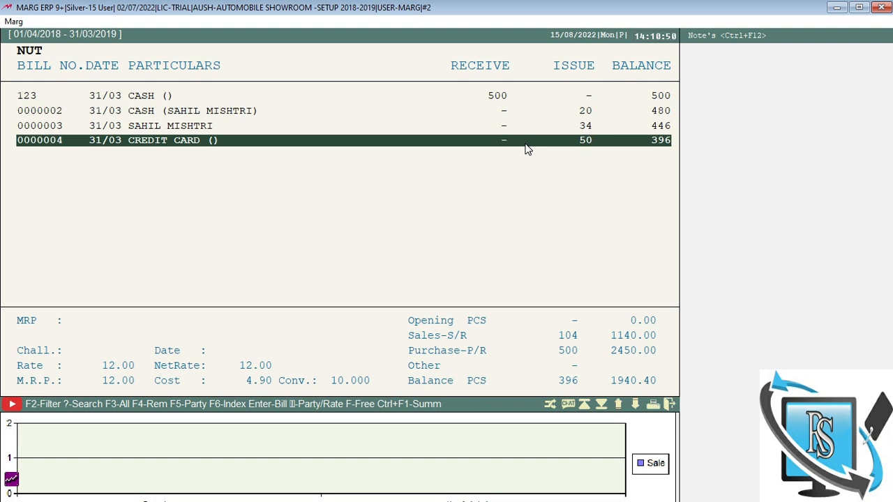
{"action": "key", "text": "Escape"}
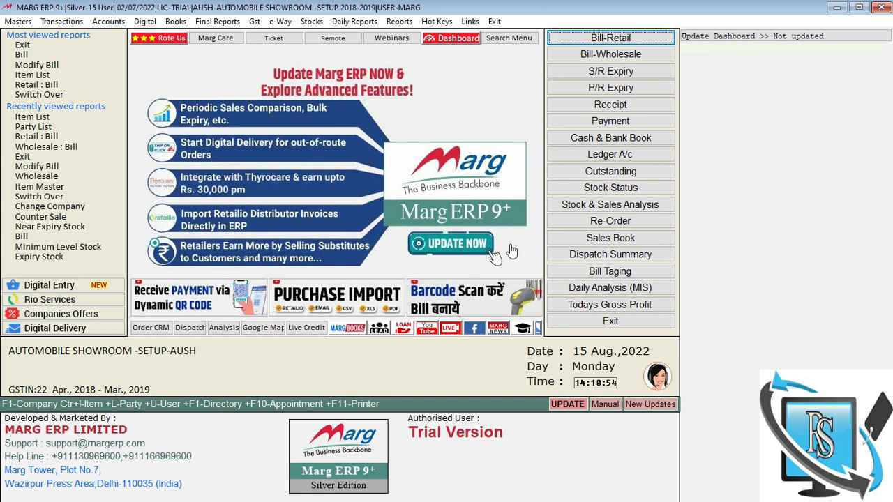
{"action": "left_click", "coordinate": [574, 310]}
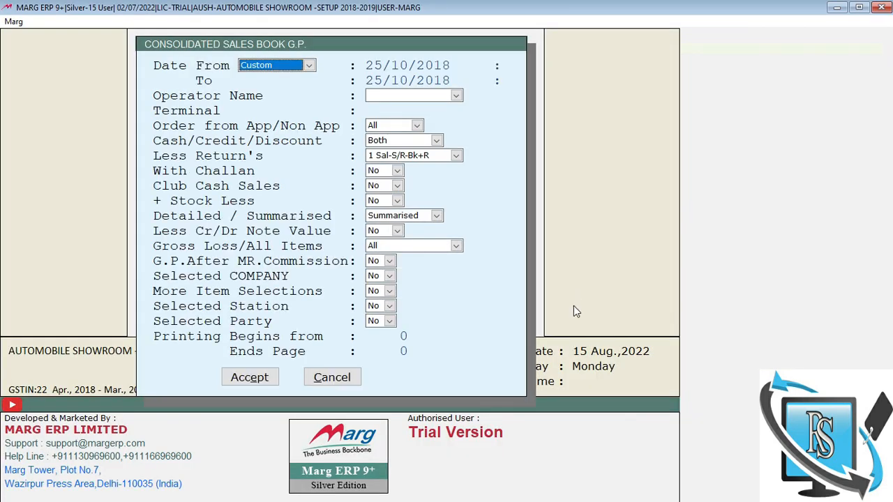
{"action": "key", "text": "Return"}
{"action": "key", "text": "Return"}
{"action": "key", "text": "Return"}
{"action": "key", "text": "Return"}
{"action": "key", "text": "Return"}
{"action": "key", "text": "Return"}
{"action": "key", "text": "Return"}
{"action": "key", "text": "Return"}
{"action": "key", "text": "Return"}
{"action": "key", "text": "Return"}
{"action": "key", "text": "Return"}
{"action": "key", "text": "Return"}
{"action": "key", "text": "Return"}
{"action": "key", "text": "Return"}
{"action": "key", "text": "Return"}
{"action": "key", "text": "Return"}
{"action": "key", "text": "Return"}
{"action": "key", "text": "Return"}
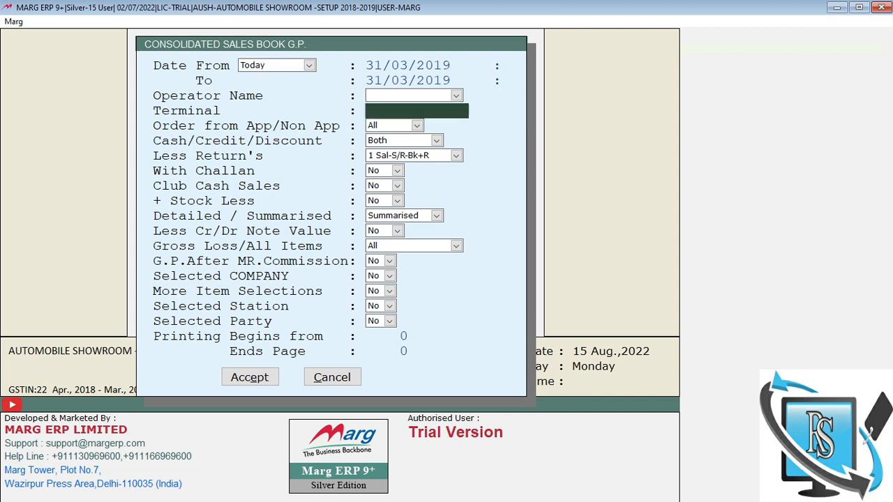
{"action": "key", "text": "Return"}
{"action": "key", "text": "Return"}
{"action": "key", "text": "Return"}
{"action": "key", "text": "Return"}
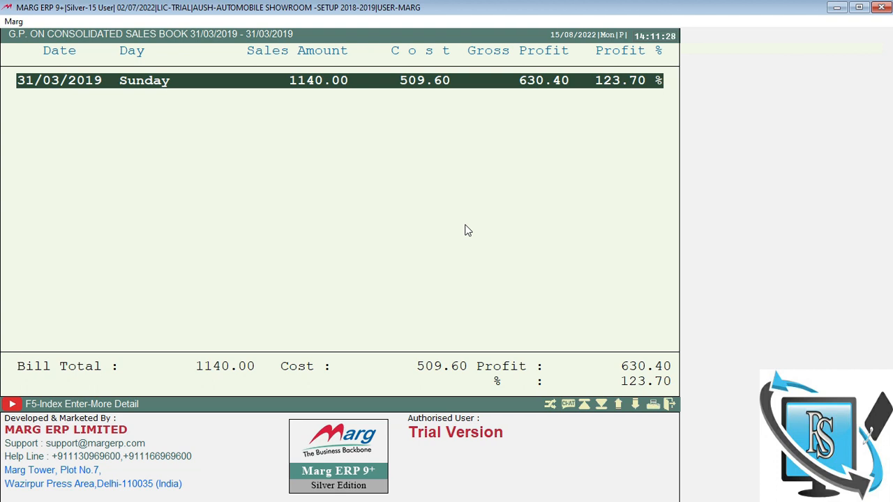
{"action": "key", "text": "Escape"}
{"action": "key", "text": "Escape"}
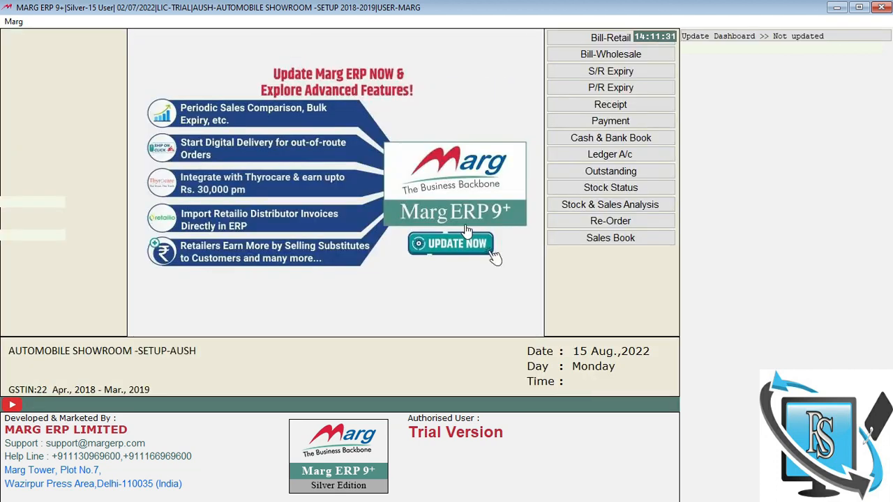
{"action": "left_click", "coordinate": [574, 171]}
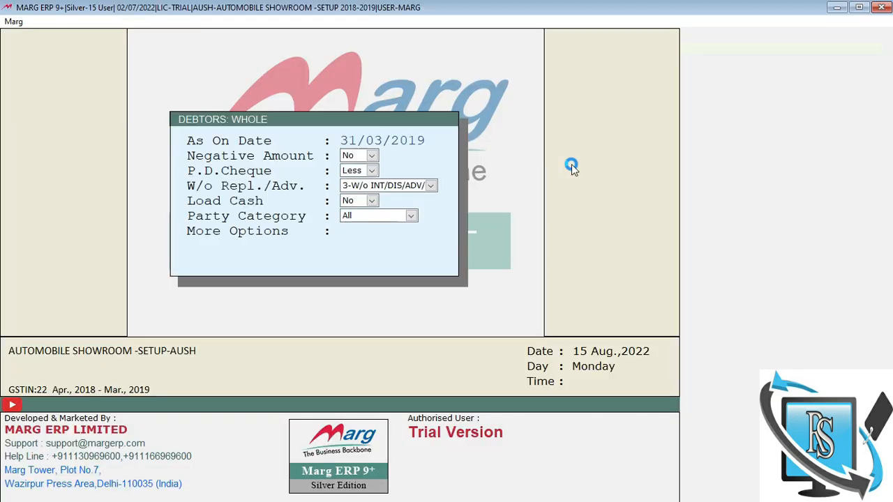
{"action": "key", "text": "Escape"}
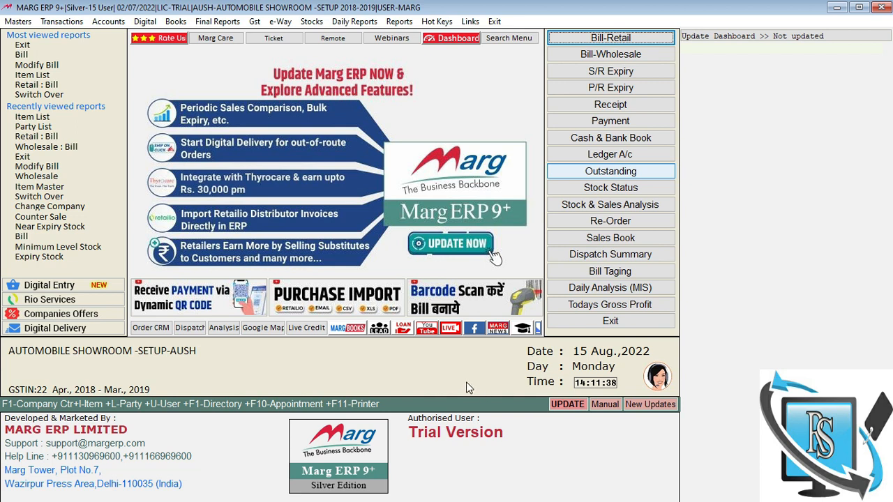
{"action": "key", "text": "alt+l"}
{"action": "type", "text": "SA"}
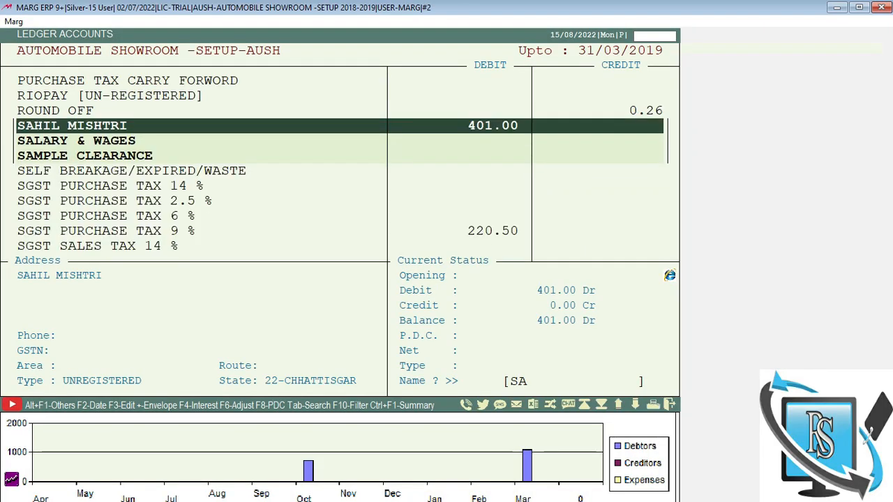
{"action": "key", "text": "Return"}
{"action": "key", "text": "Return"}
{"action": "key", "text": "Return"}
{"action": "key", "text": "Return"}
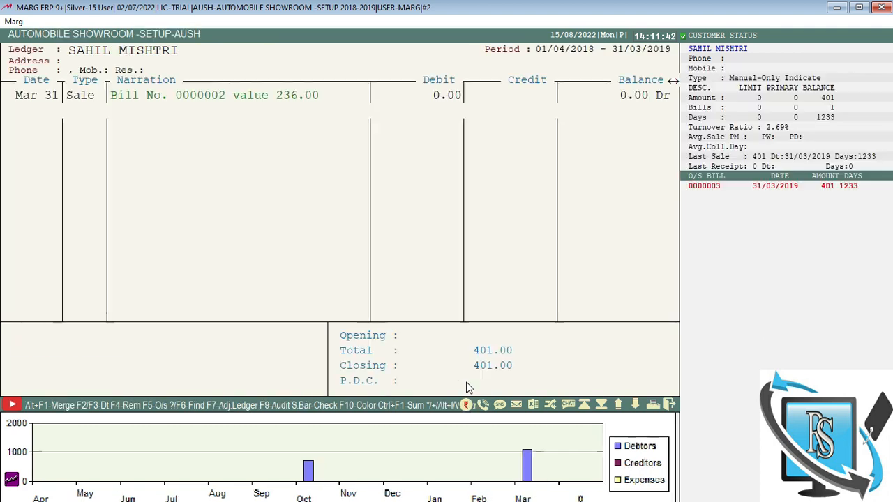
{"action": "key", "text": "Up"}
{"action": "key", "text": "Down"}
{"action": "key", "text": "Up"}
{"action": "key", "text": "Down"}
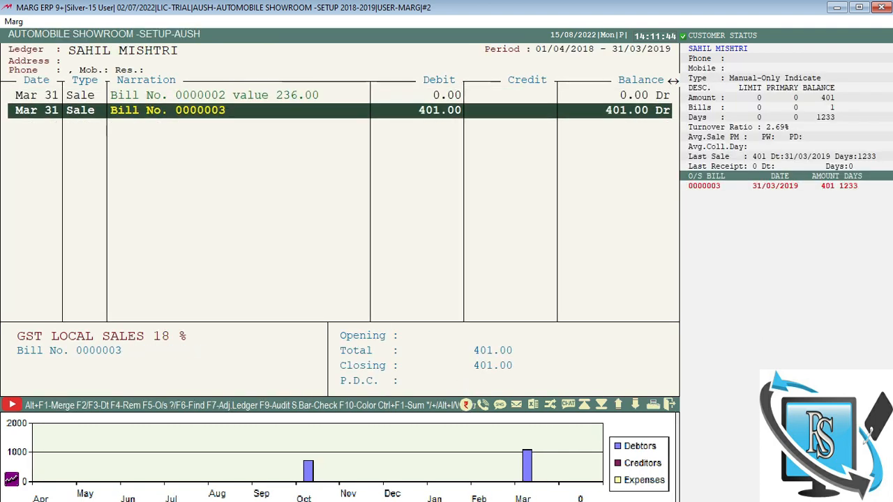
{"action": "key", "text": "Up"}
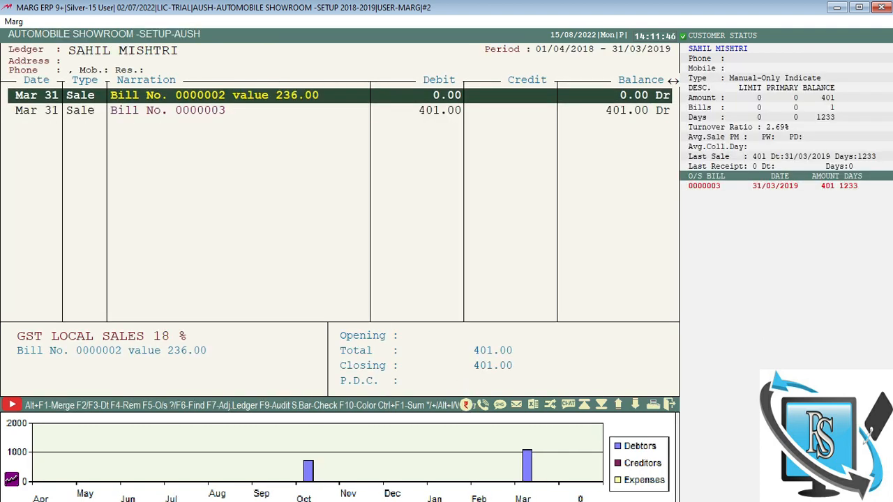
{"action": "key", "text": "Return"}
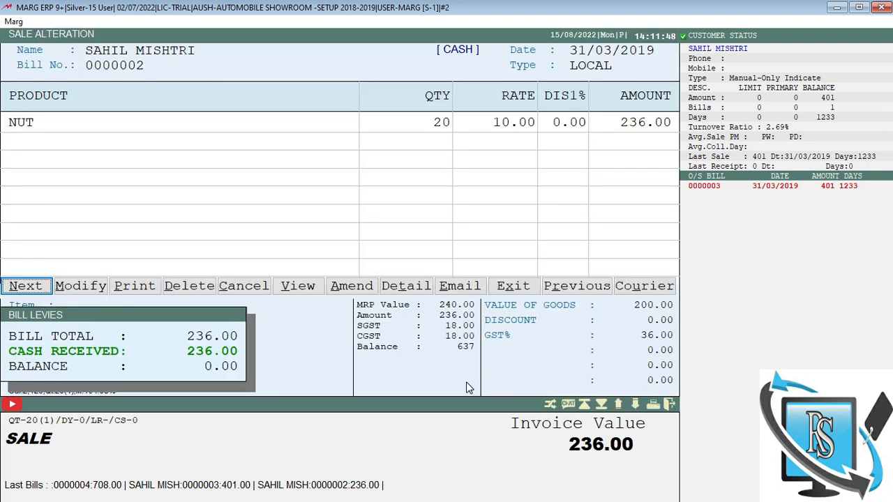
{"action": "key", "text": "Escape"}
{"action": "key", "text": "Down"}
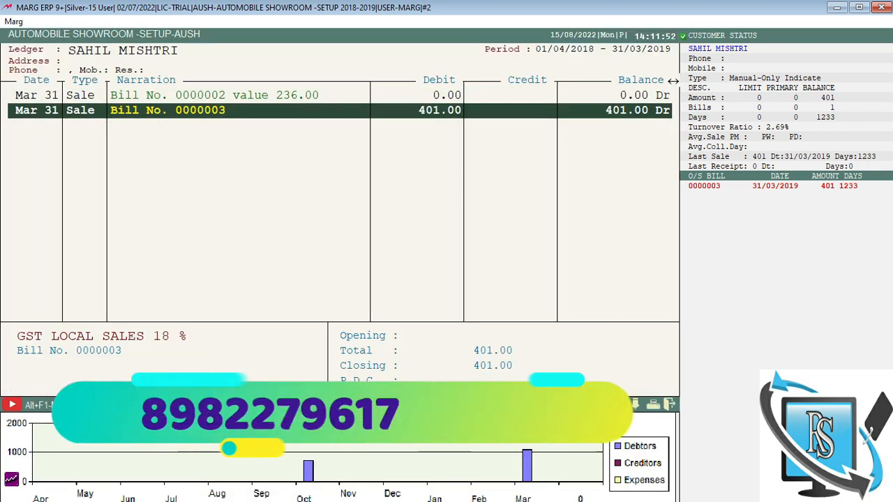
{"action": "key", "text": "Escape"}
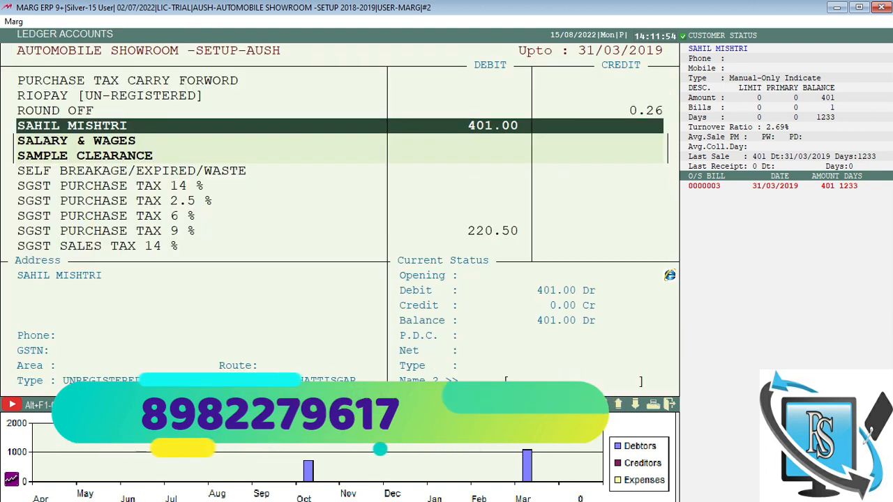
{"action": "key", "text": "Escape"}
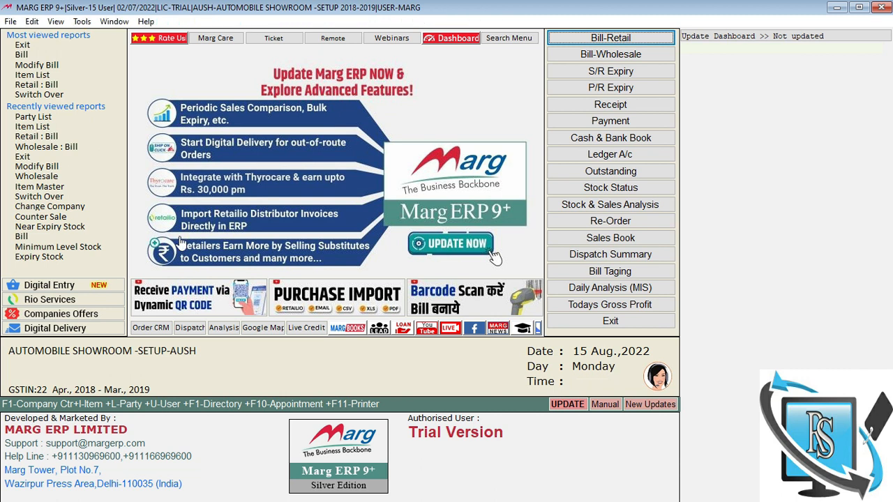
Step: Start a new receipt voucher and select the customer's ledger
{"action": "key", "text": "Return"}
{"action": "key", "text": "Escape"}
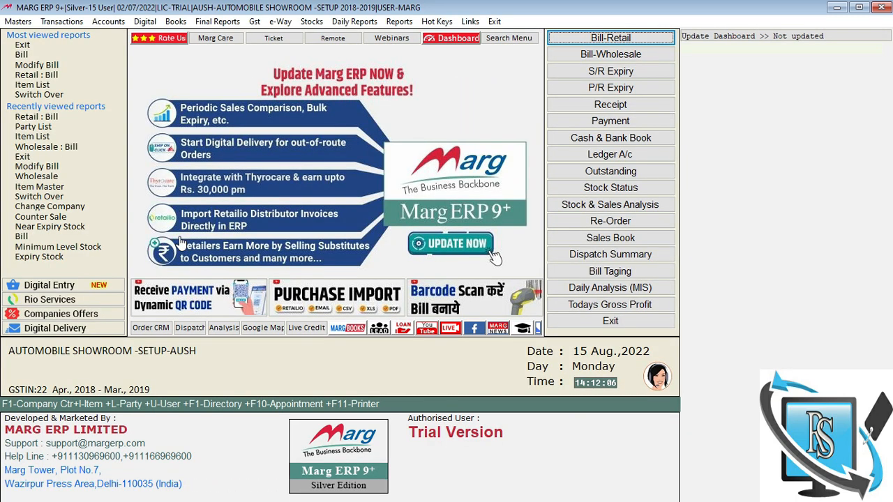
{"action": "key", "text": "alt+v"}
{"action": "key", "text": "Down"}
{"action": "key", "text": "Up"}
{"action": "key", "text": "Right"}
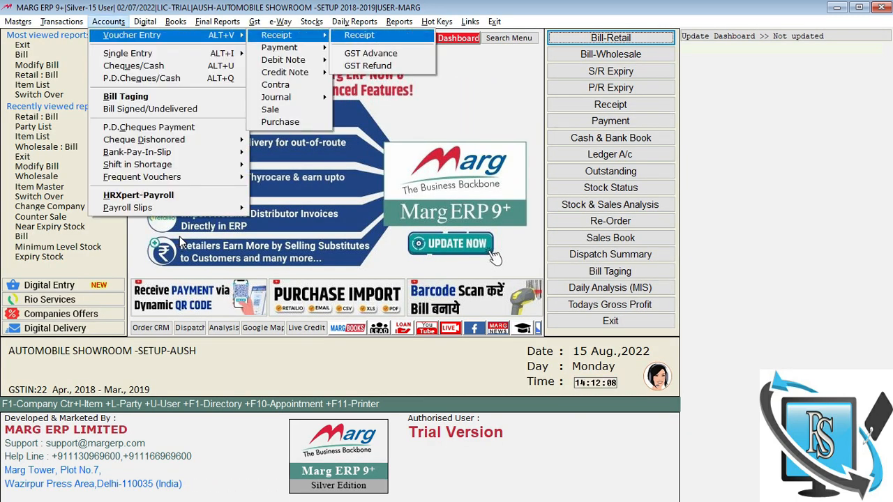
{"action": "key", "text": "Return"}
{"action": "key", "text": "Return"}
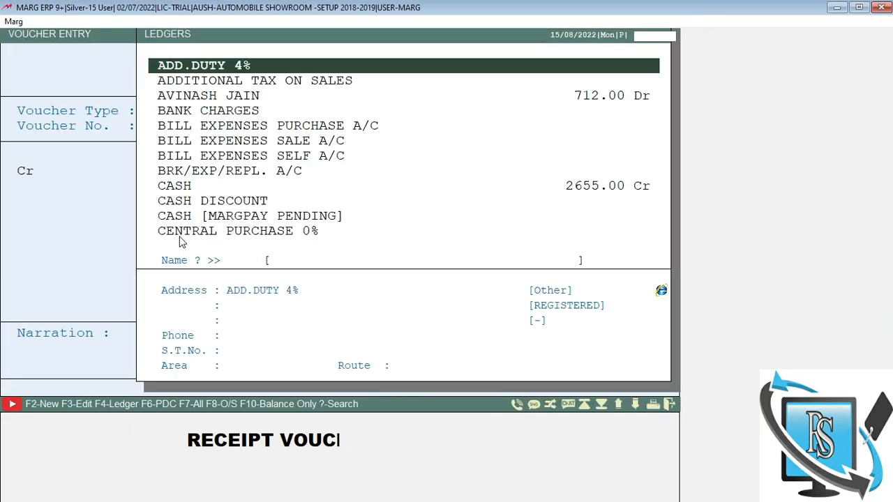
{"action": "type", "text": "SAH"}
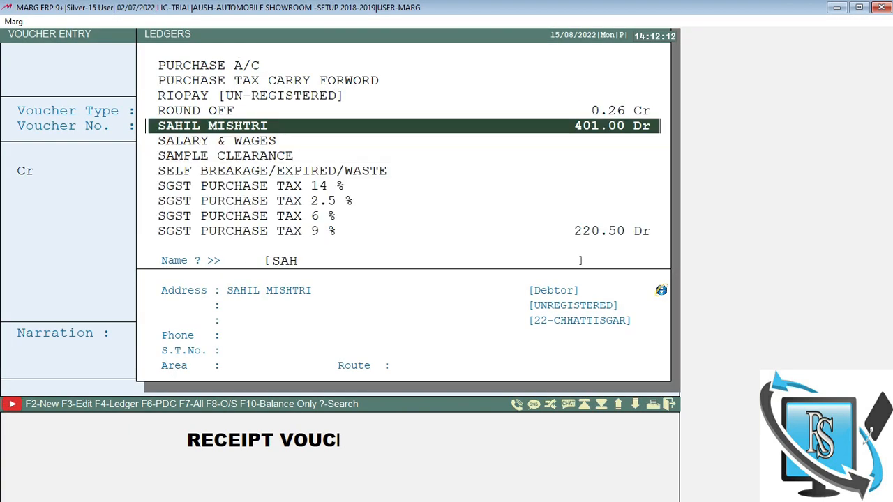
{"action": "key", "text": "Return"}
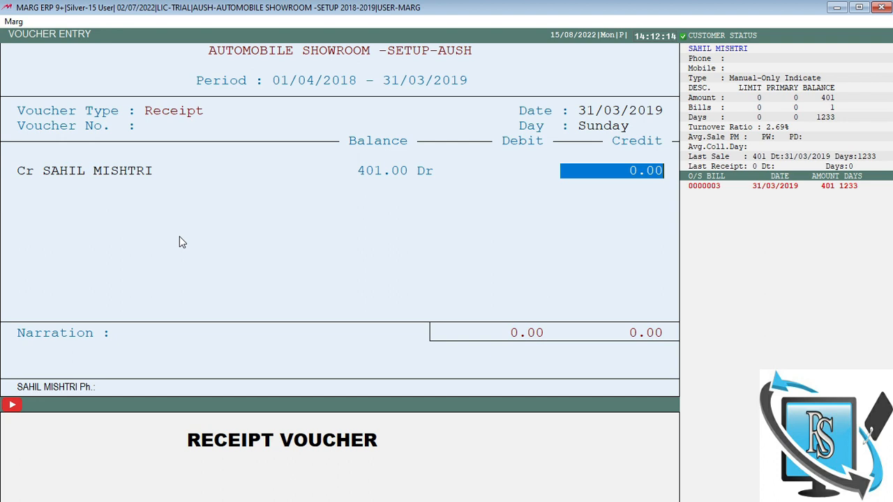
Step: Receive 200 against pending credit bill 0000003 and save the receipt voucher
{"action": "type", "text": "200"}
{"action": "key", "text": "Return"}
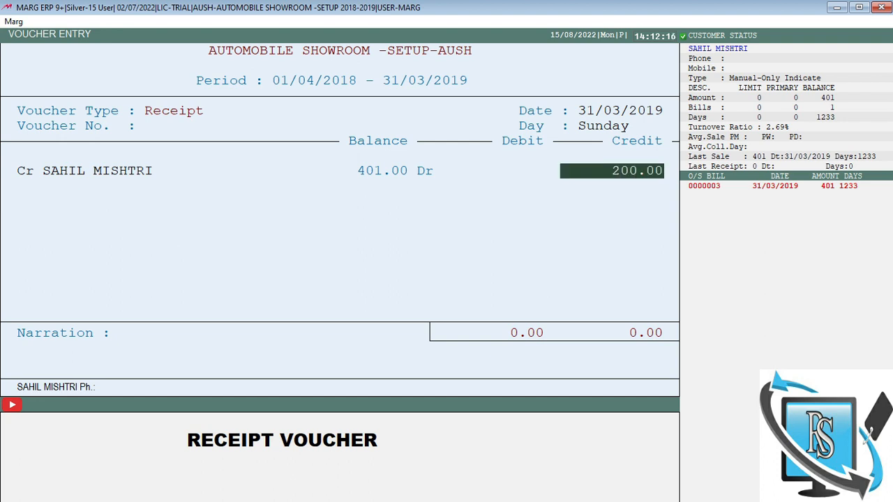
{"action": "key", "text": "Return"}
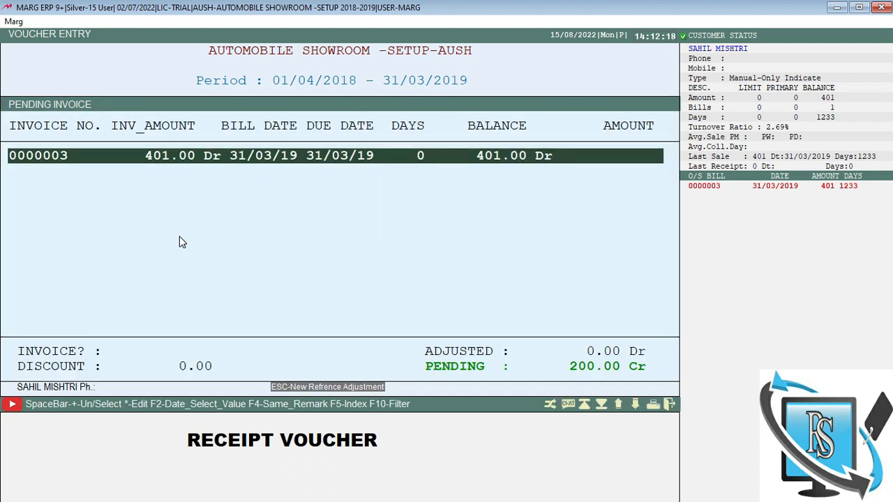
{"action": "key", "text": "Return"}
{"action": "key", "text": "Return"}
{"action": "key", "text": "Return"}
{"action": "key", "text": "Return"}
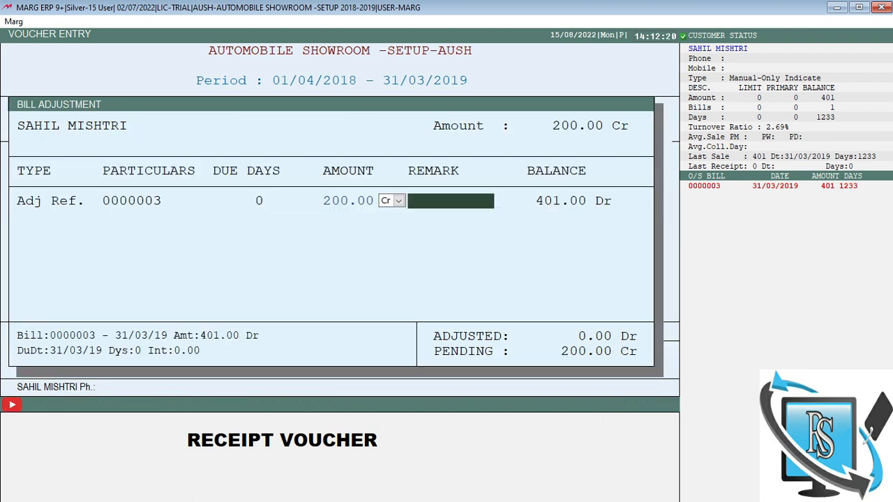
{"action": "key", "text": "Return"}
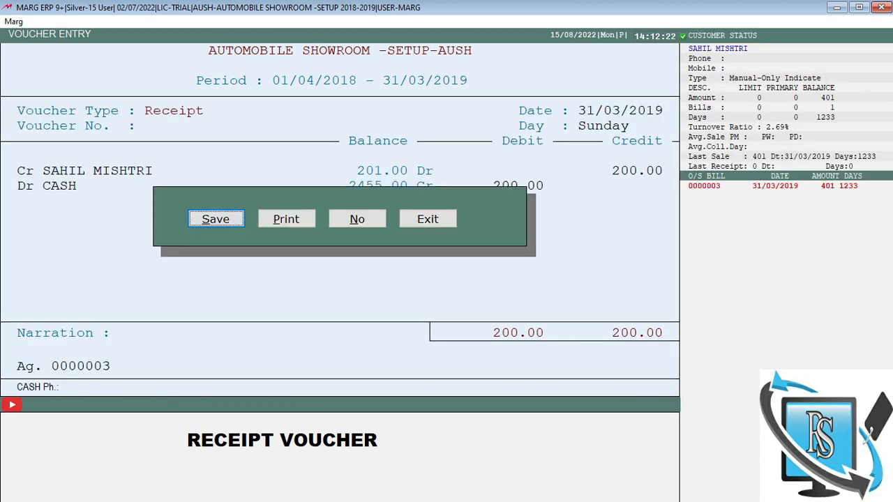
{"action": "key", "text": "Return"}
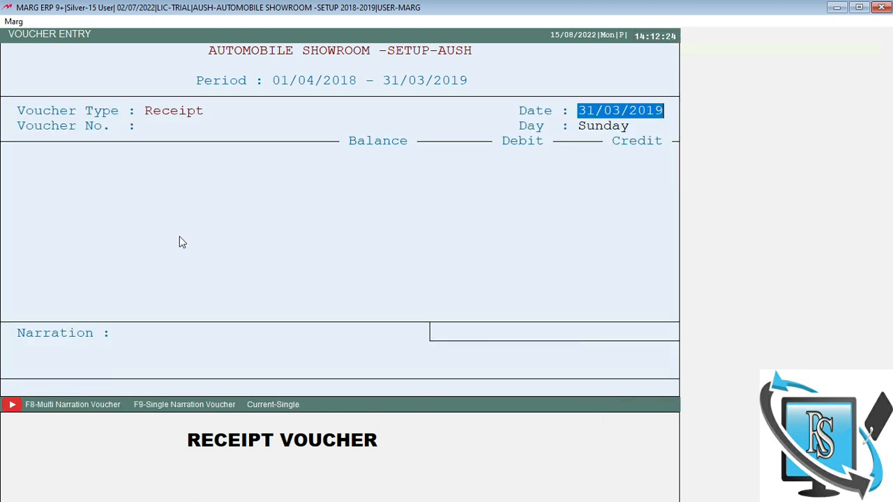
{"action": "key", "text": "Escape"}
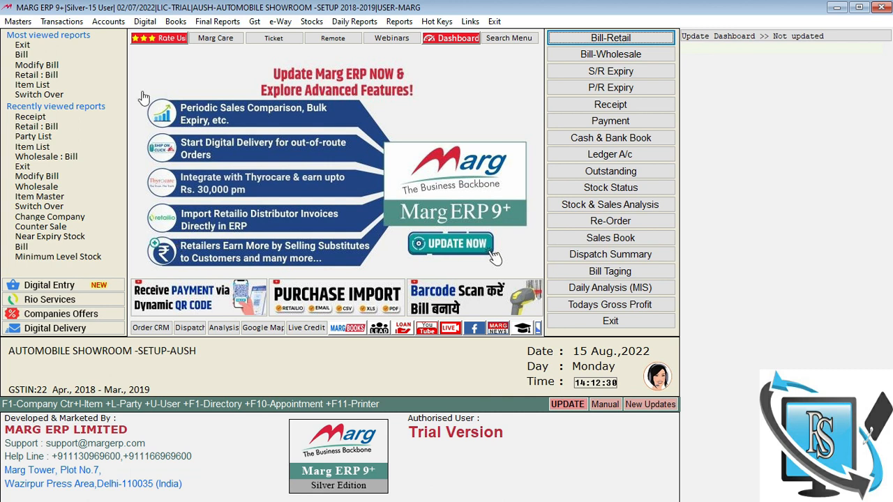
{"action": "left_click", "coordinate": [173, 22]}
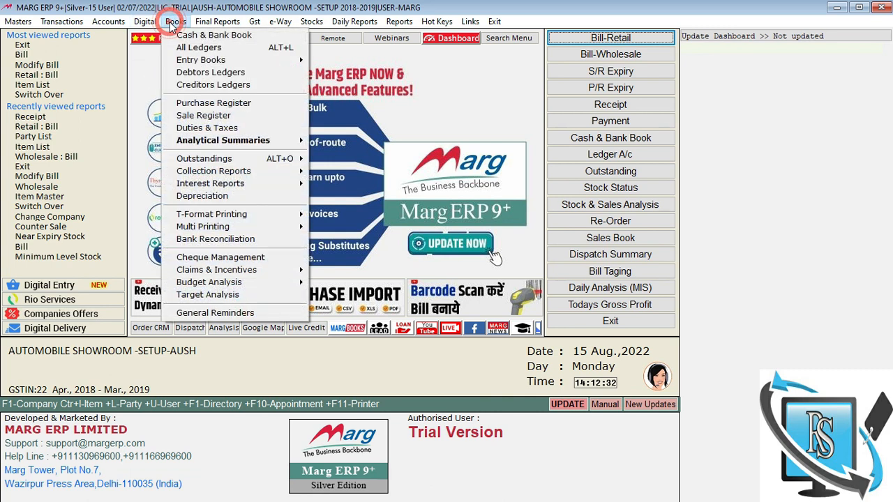
{"action": "left_click", "coordinate": [216, 60]}
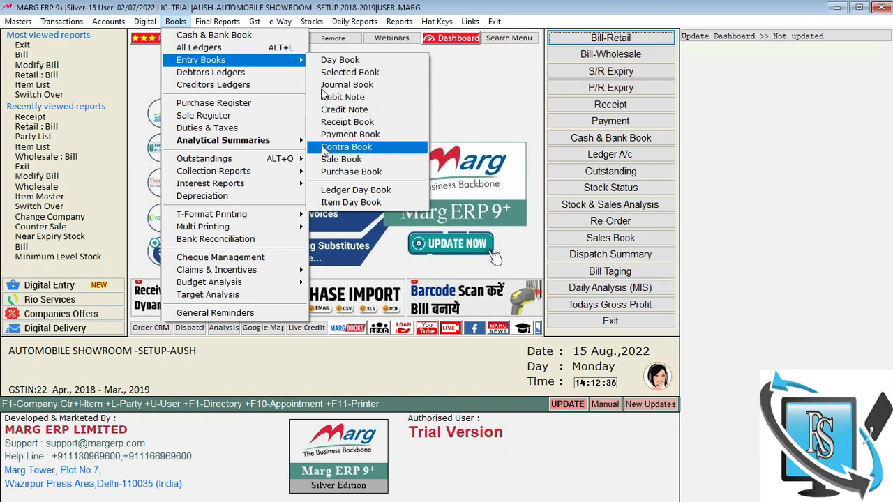
{"action": "left_click", "coordinate": [249, 158]}
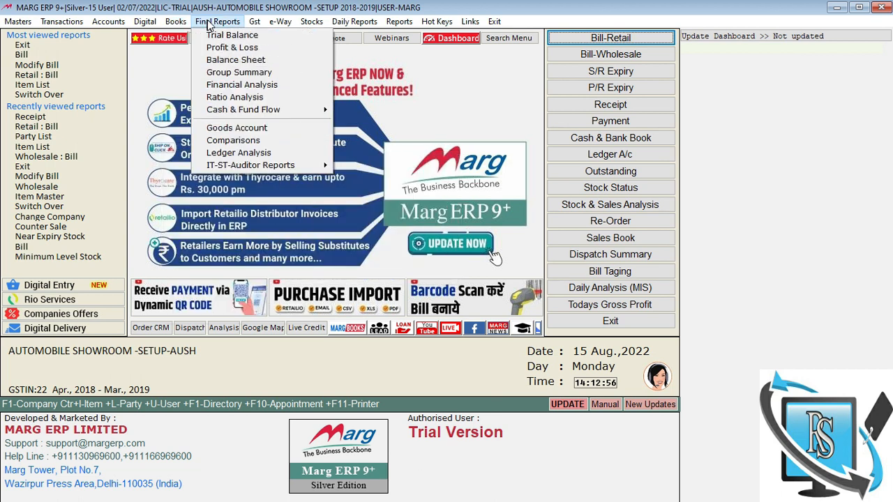
{"action": "mouse_move", "coordinate": [276, 21]}
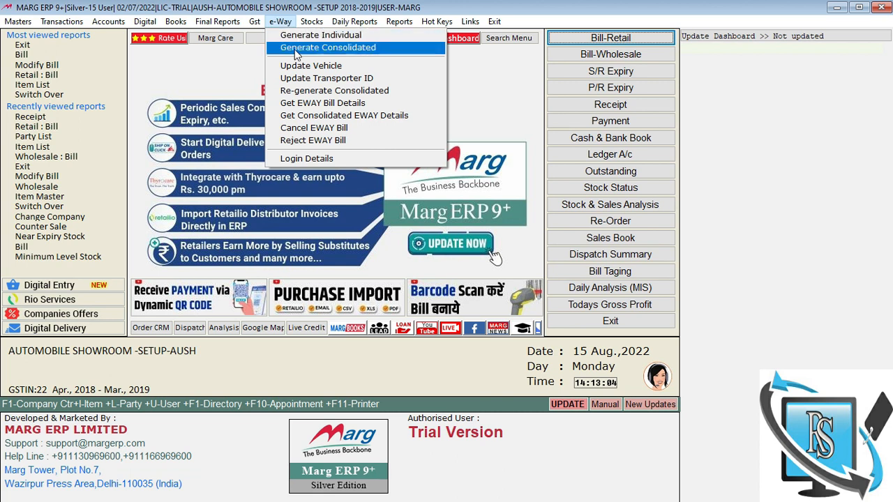
{"action": "mouse_move", "coordinate": [317, 25]}
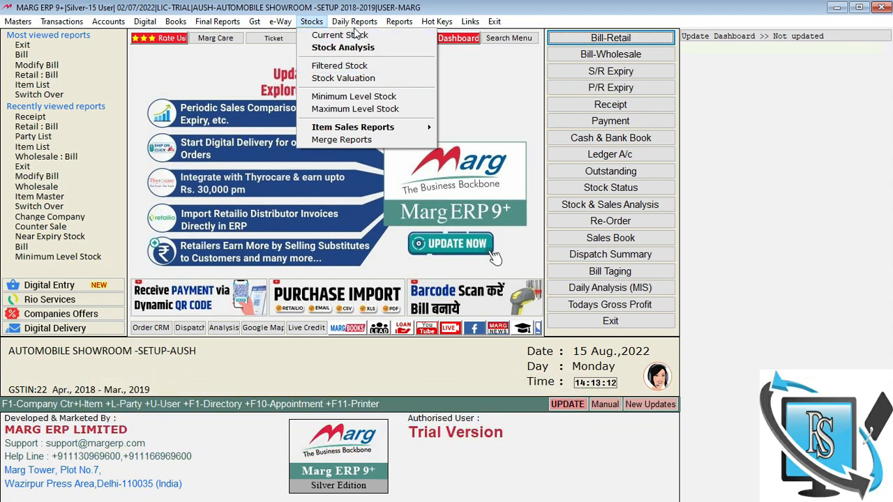
{"action": "mouse_move", "coordinate": [355, 21]}
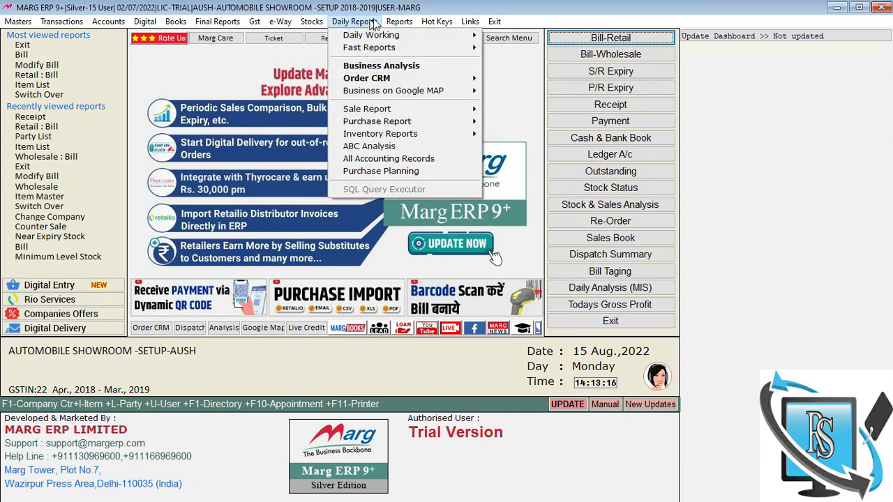
{"action": "mouse_move", "coordinate": [403, 23]}
{"action": "mouse_move", "coordinate": [417, 78]}
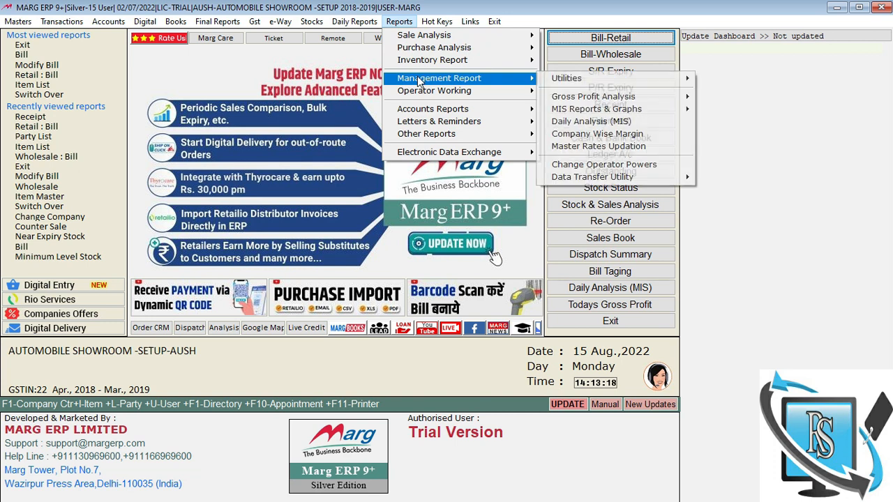